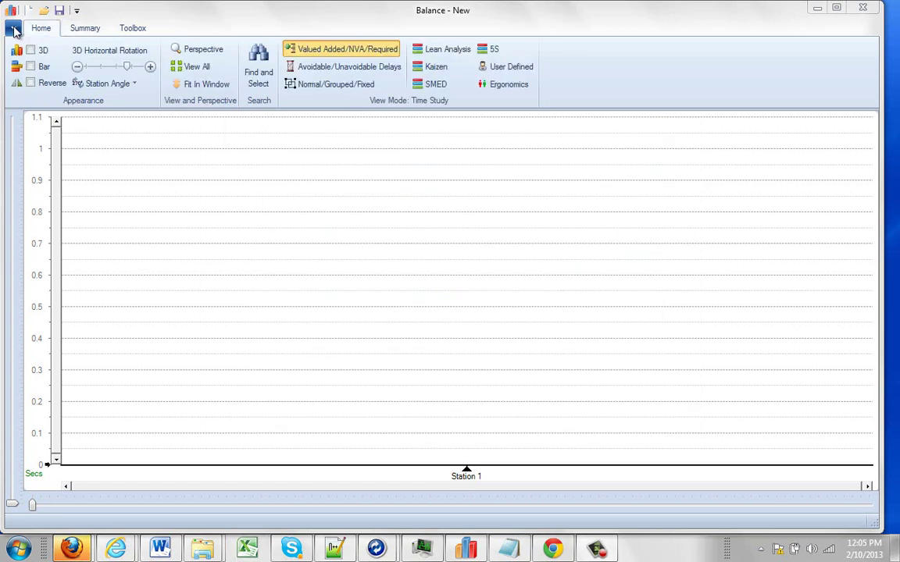
# Use Open Balance to load WorkInstructionsDemo-TP_005.chpx from the Work Instructions folder.
pyautogui.click(13, 29)
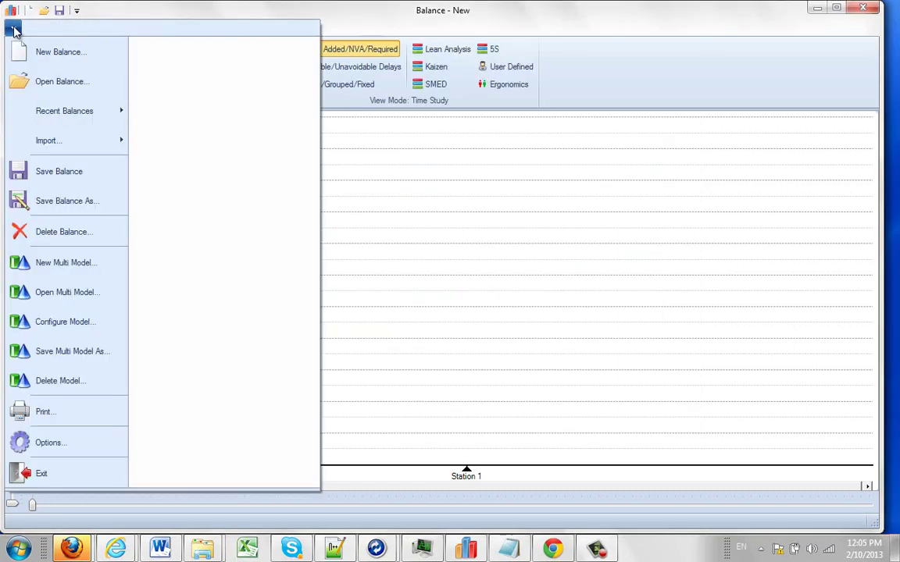
pyautogui.click(44, 84)
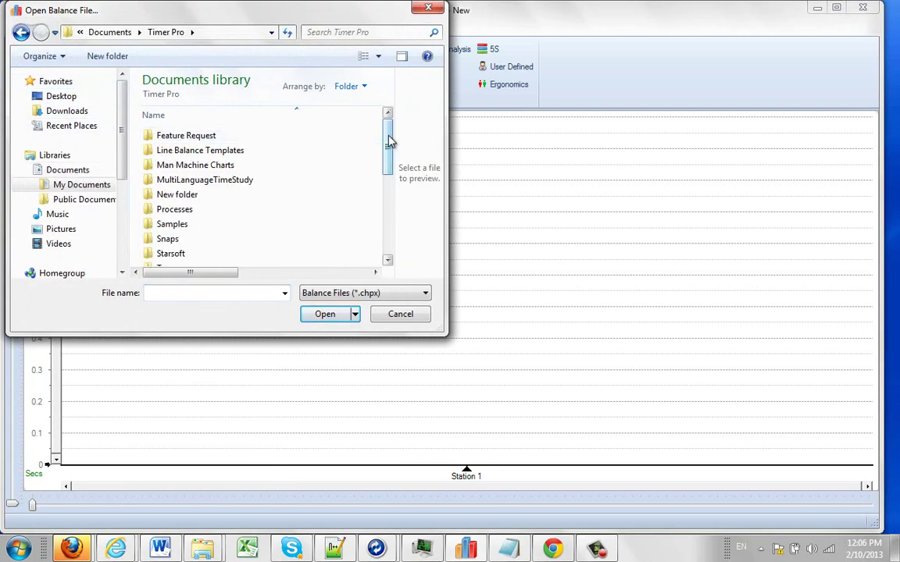
pyautogui.moveTo(392, 140); pyautogui.dragTo(391, 177)
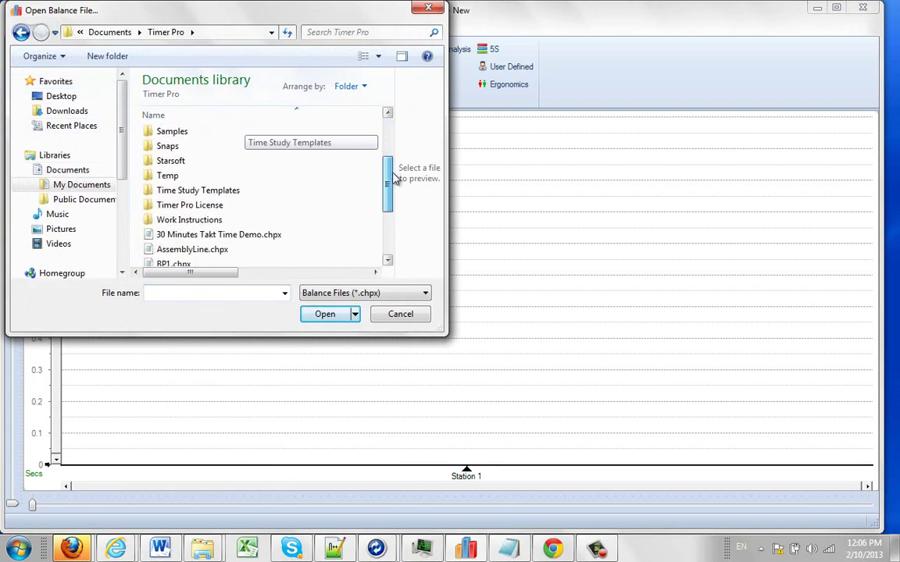
pyautogui.doubleClick(160, 221)
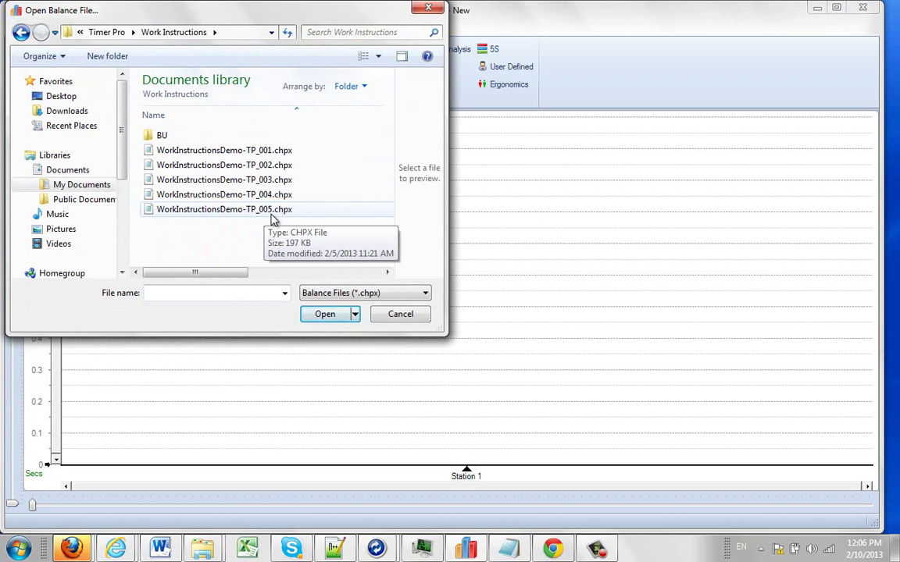
pyautogui.click(244, 211)
pyautogui.click(326, 314)
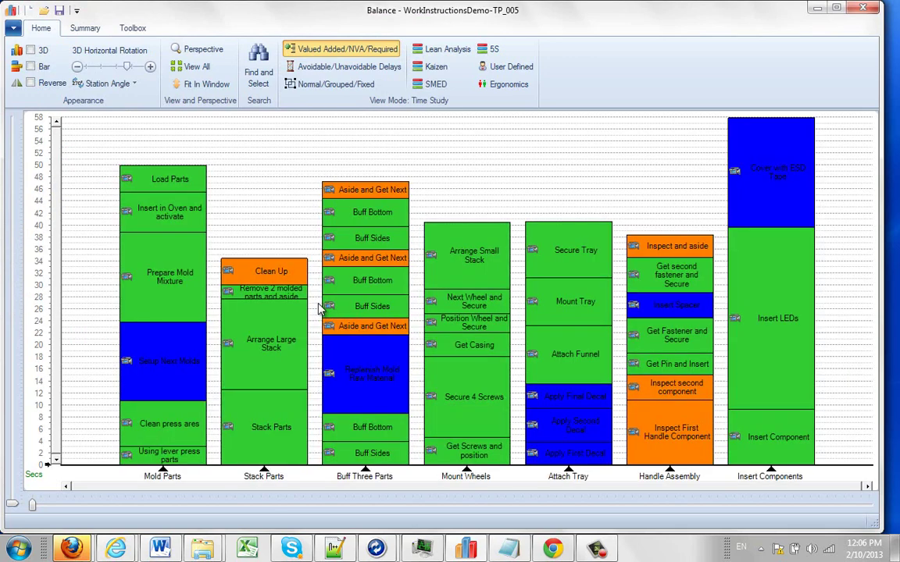
# Switch the balance chart to Ergonomics view mode to show body-part factors.
pyautogui.click(506, 86)
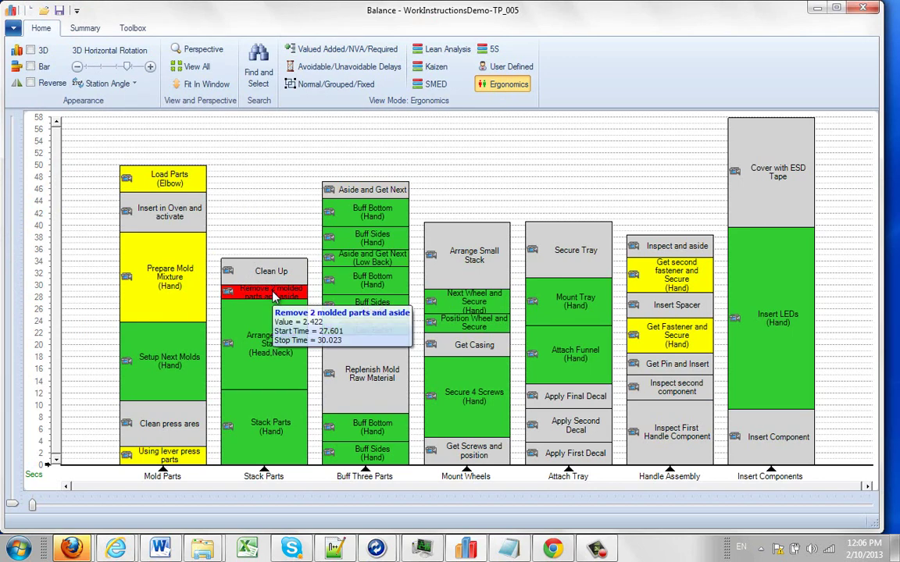
pyautogui.click(273, 296)
pyautogui.doubleClick(273, 297)
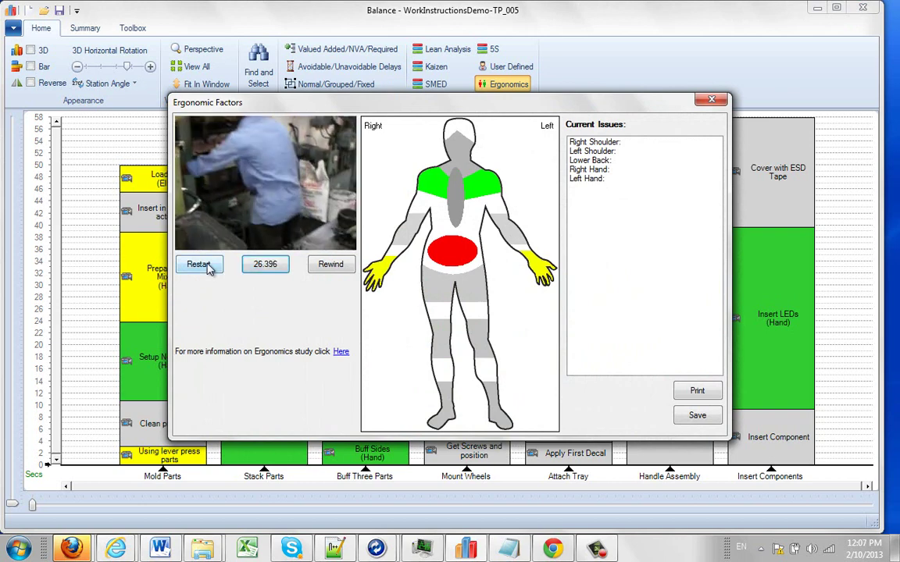
pyautogui.click(205, 264)
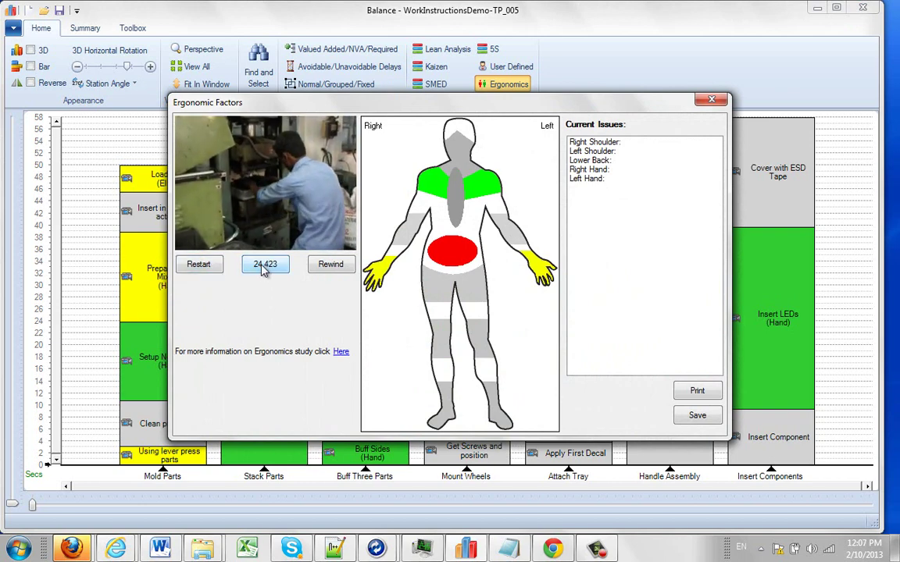
pyautogui.click(205, 265)
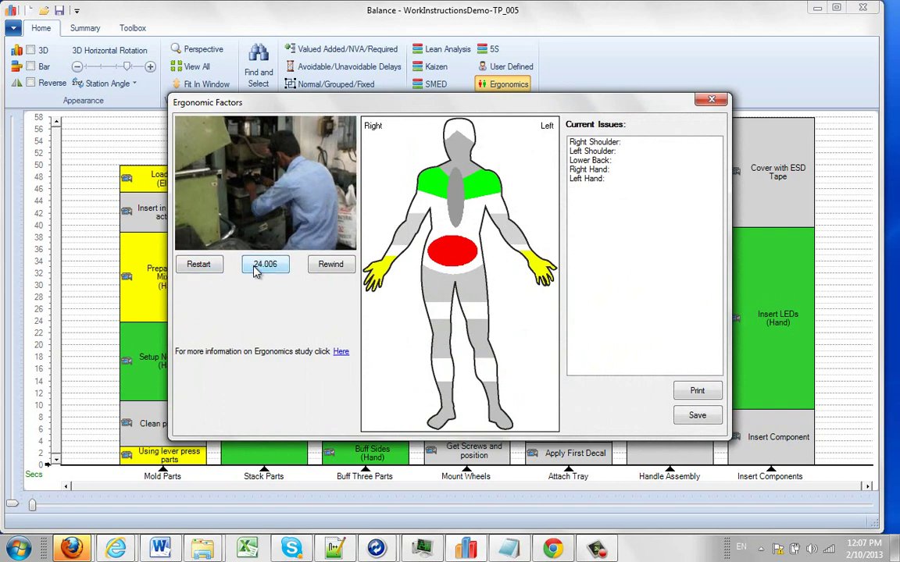
pyautogui.click(256, 267)
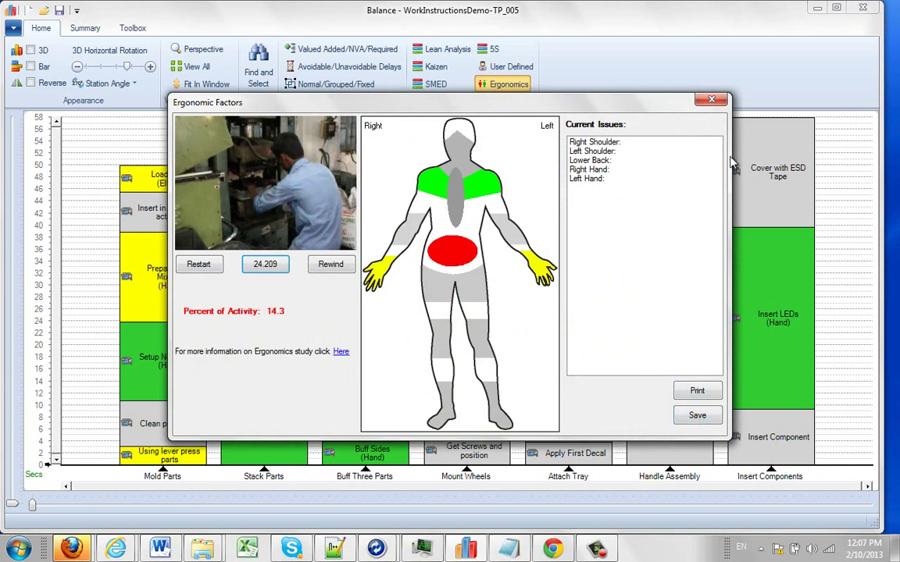
pyautogui.click(717, 107)
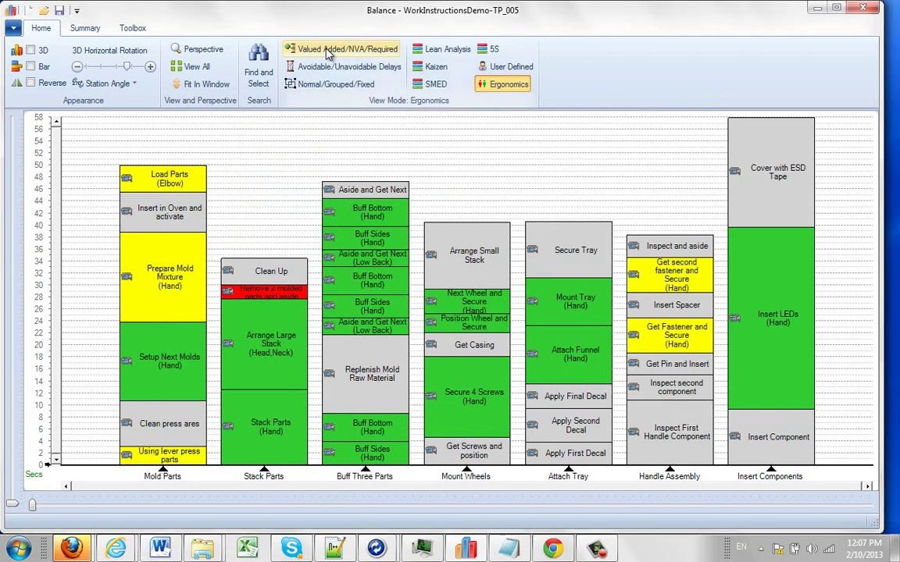
# Switch back to Valued Added/NVA/Required view mode and read the blocks' values.
pyautogui.click(329, 51)
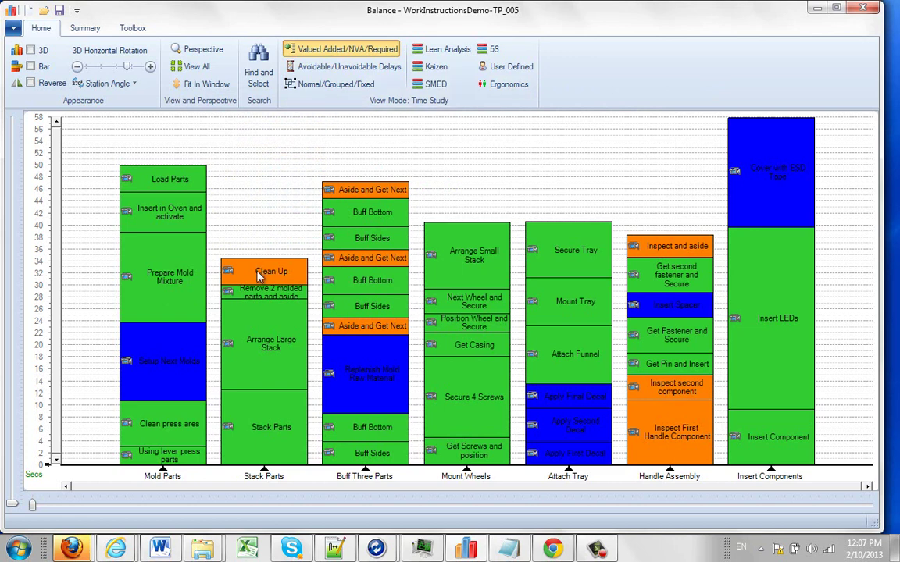
pyautogui.moveTo(279, 294)
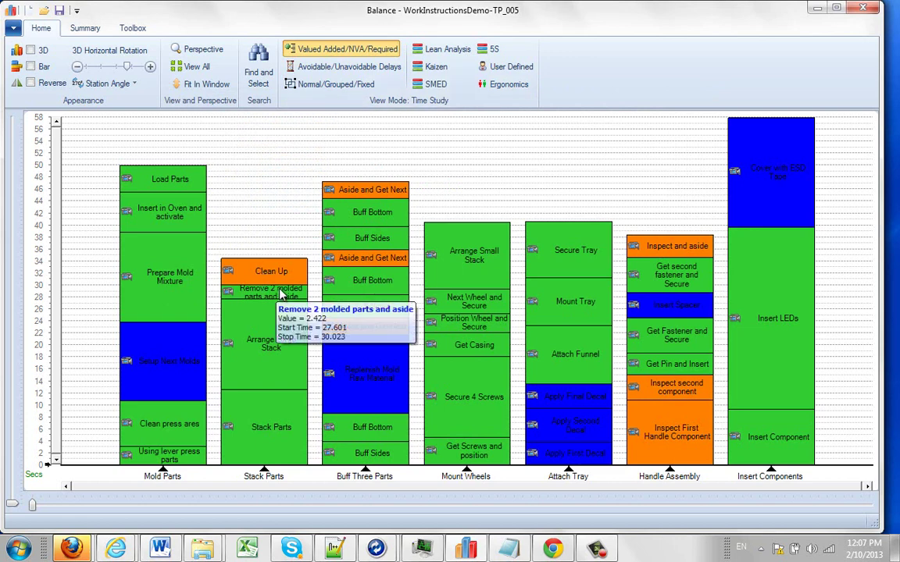
pyautogui.moveTo(279, 490)
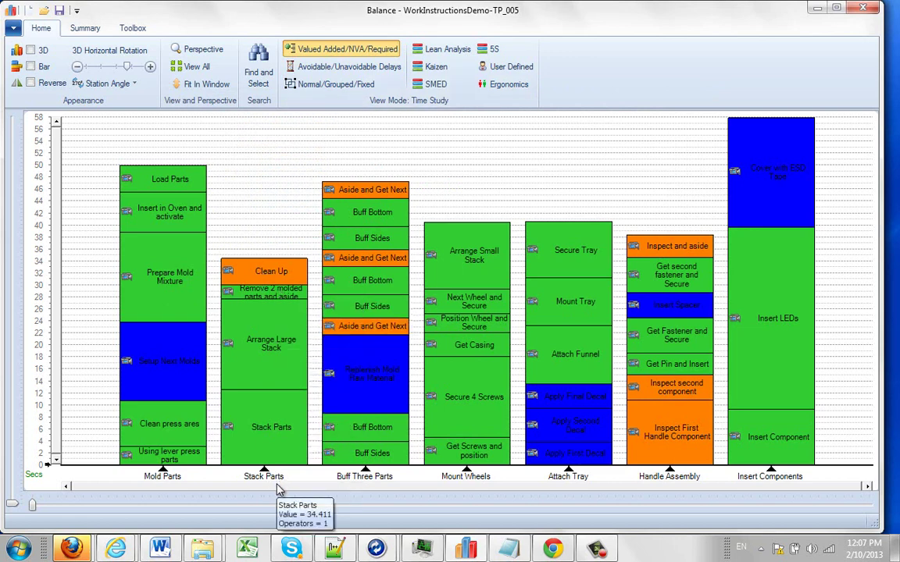
# Open the activity's linked WorkInstructionsDemo-TP_005.xlsm on the -TP_Stack Parts sheet and maximize Excel.
pyautogui.doubleClick(275, 299)
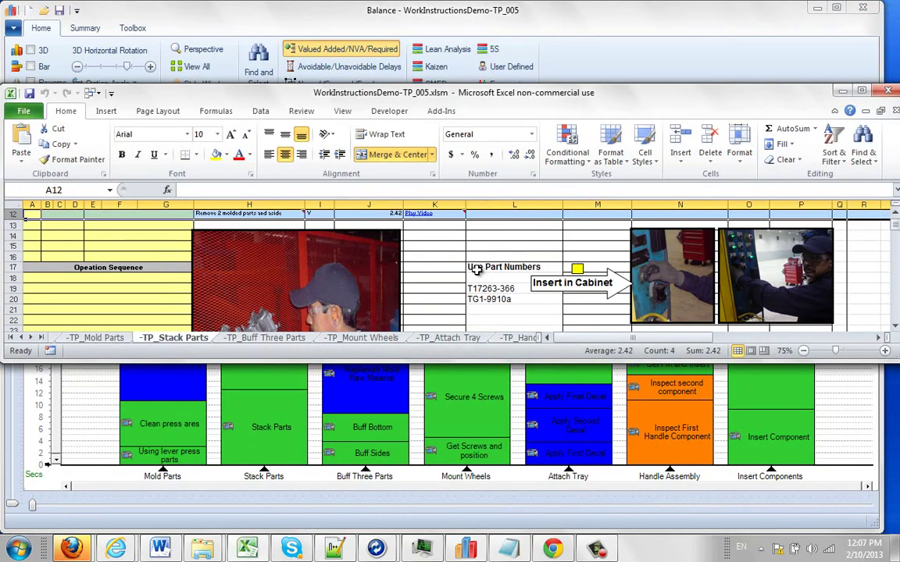
pyautogui.moveTo(573, 93); pyautogui.dragTo(665, 183)
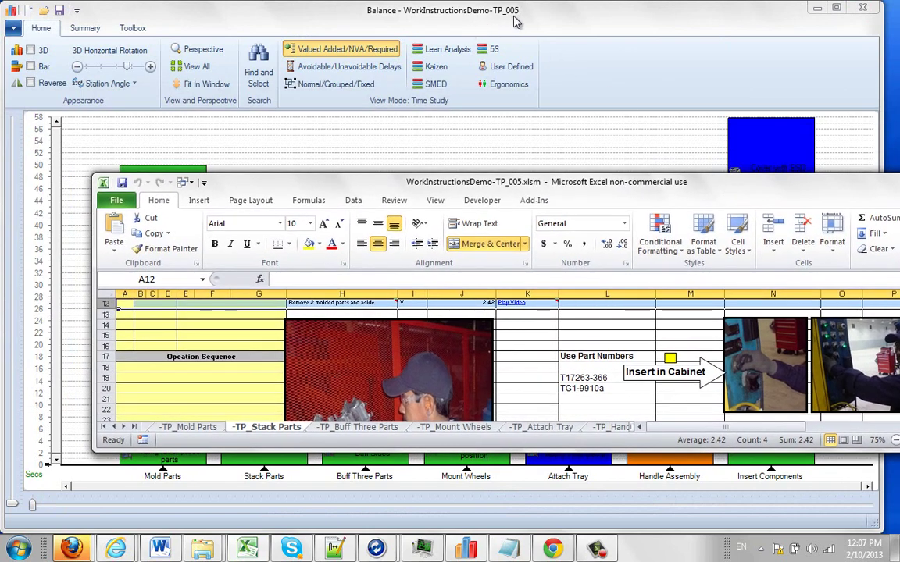
pyautogui.moveTo(602, 182); pyautogui.dragTo(504, 86)
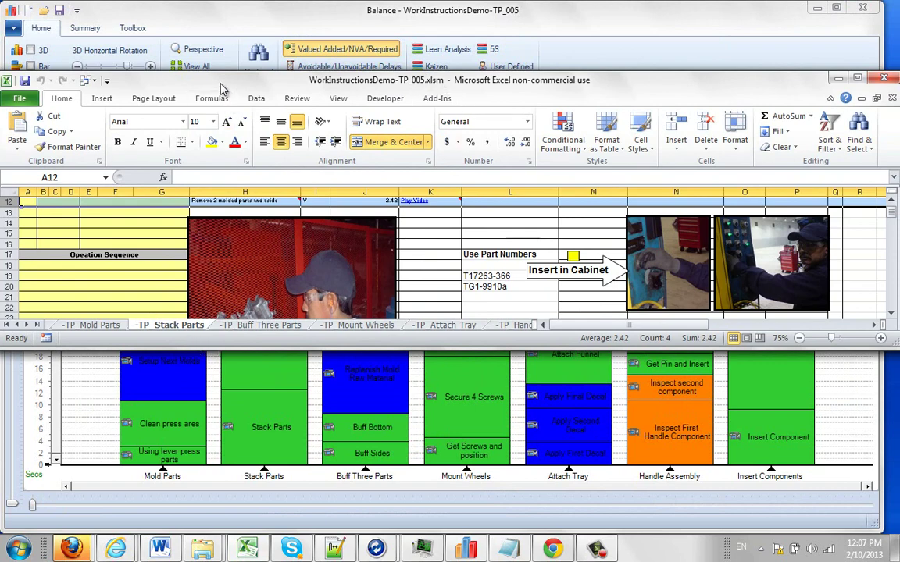
pyautogui.moveTo(221, 88); pyautogui.dragTo(552, 125)
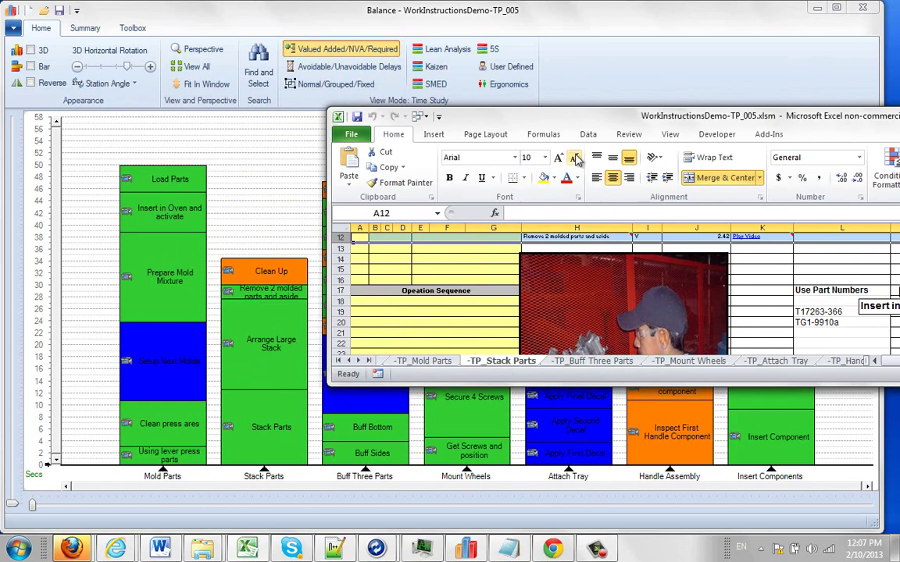
pyautogui.moveTo(575, 121); pyautogui.dragTo(324, 122)
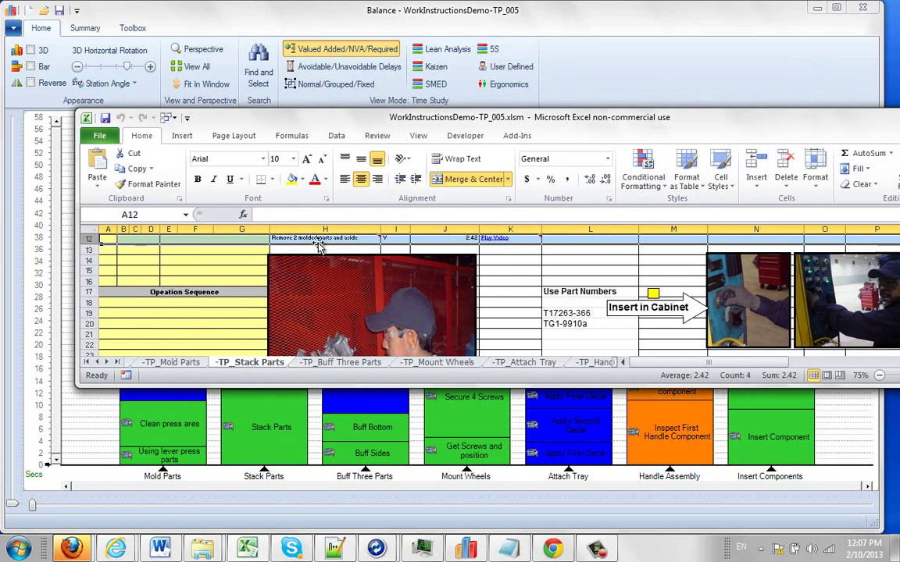
pyautogui.moveTo(406, 116); pyautogui.dragTo(373, 53)
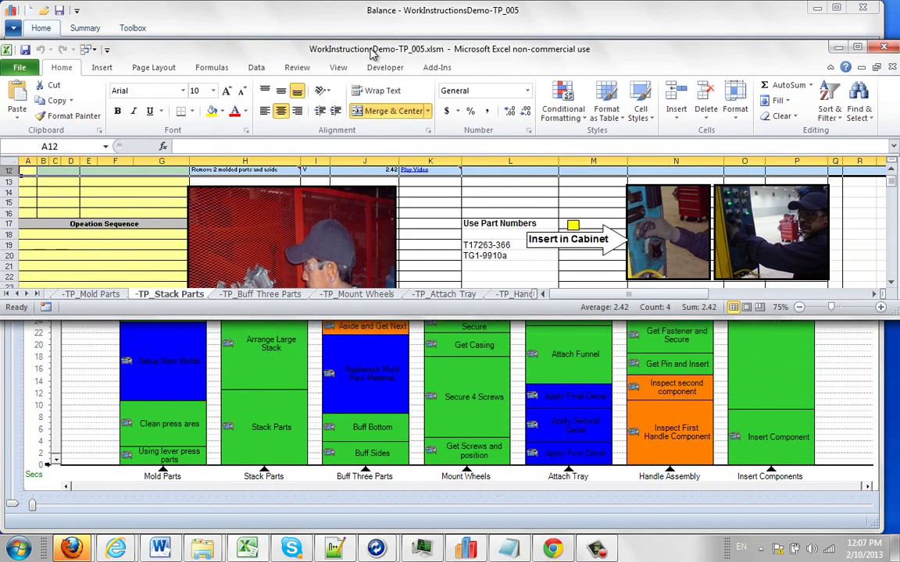
pyautogui.click(858, 49)
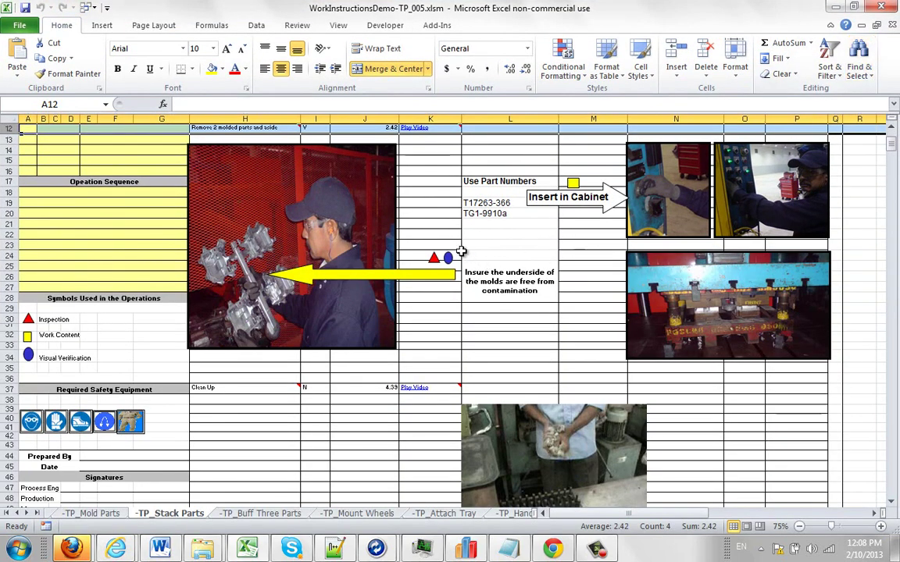
# Play the 'Remove 2 molded parts and aside' clip, snapshot a frame, and close the player.
pyautogui.click(414, 126)
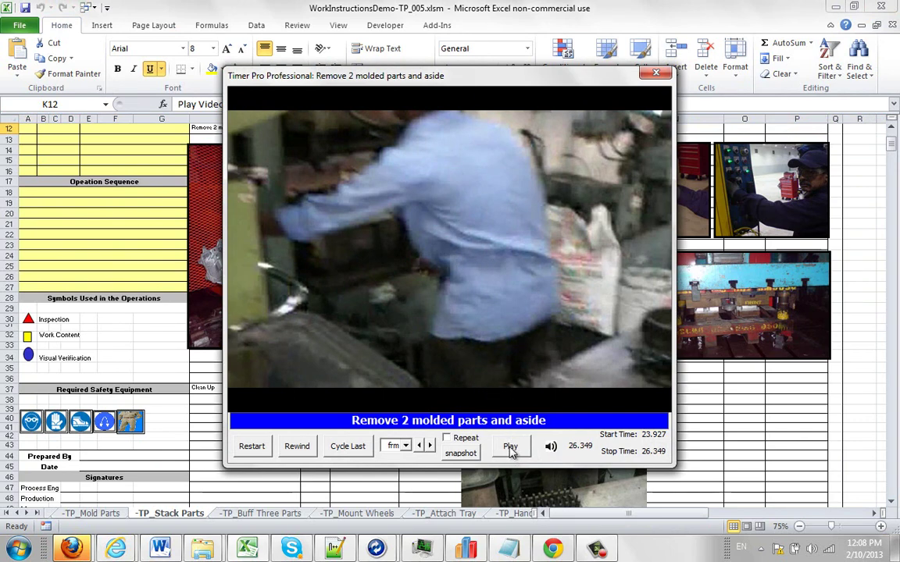
pyautogui.click(510, 446)
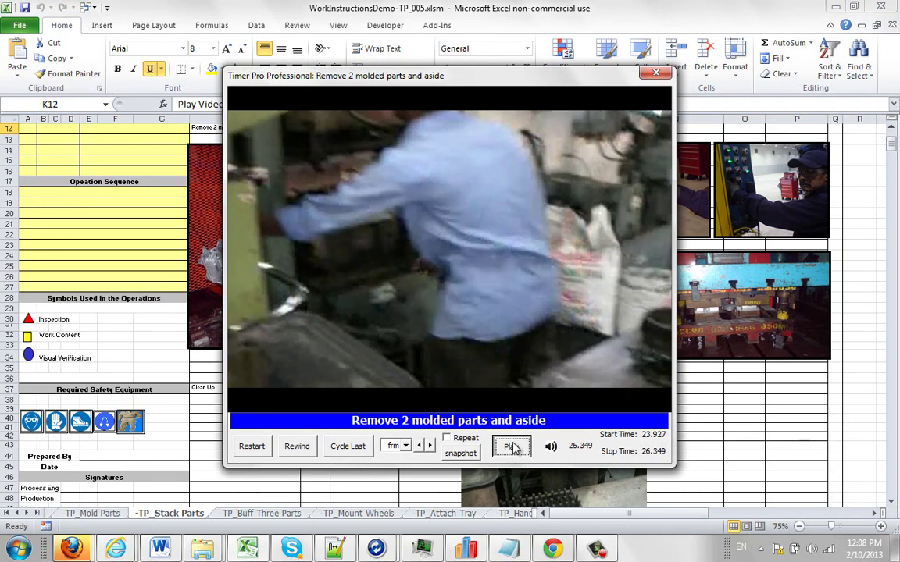
pyautogui.click(512, 446)
pyautogui.click(461, 453)
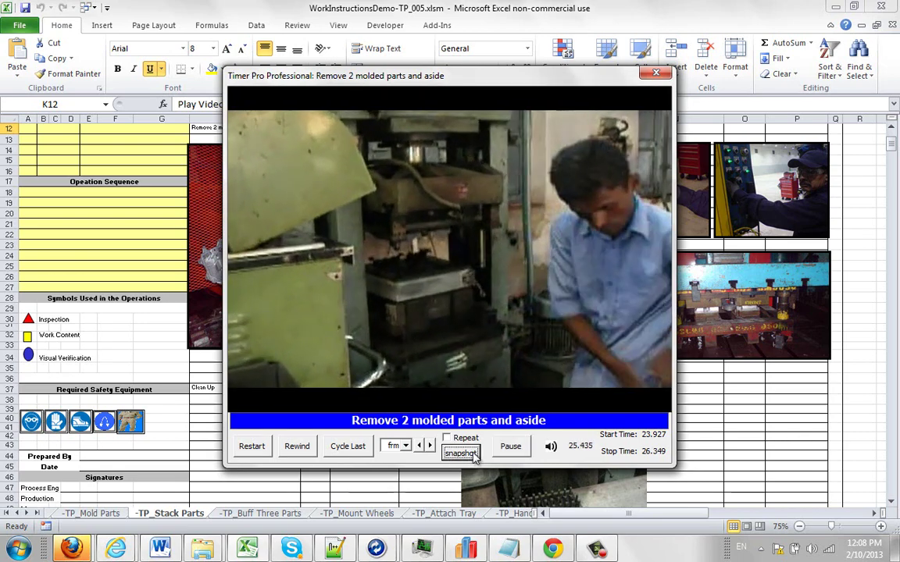
pyautogui.click(656, 73)
# Paste the video snapshot at cell L29 and shrink it to a small thumbnail.
pyautogui.click(485, 309)
pyautogui.rightClick(485, 310)
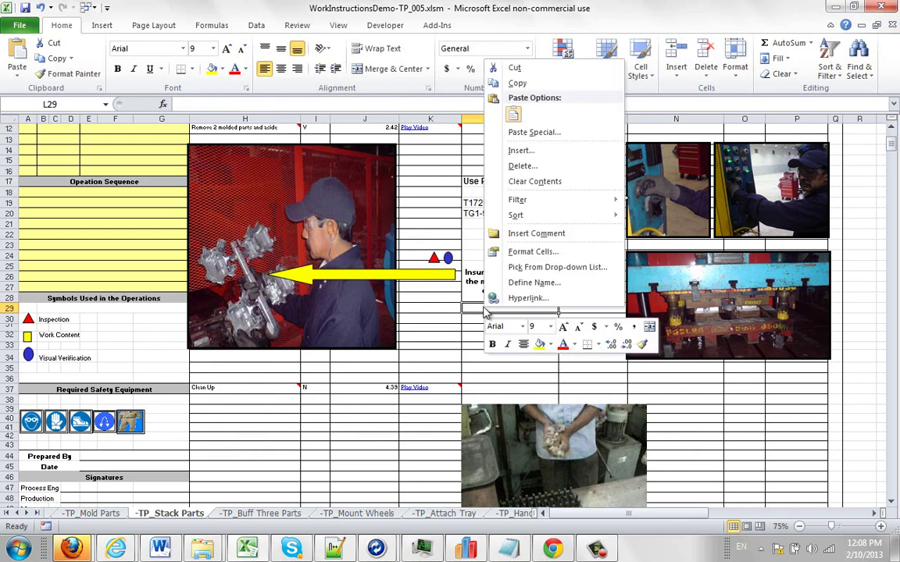
pyautogui.click(513, 115)
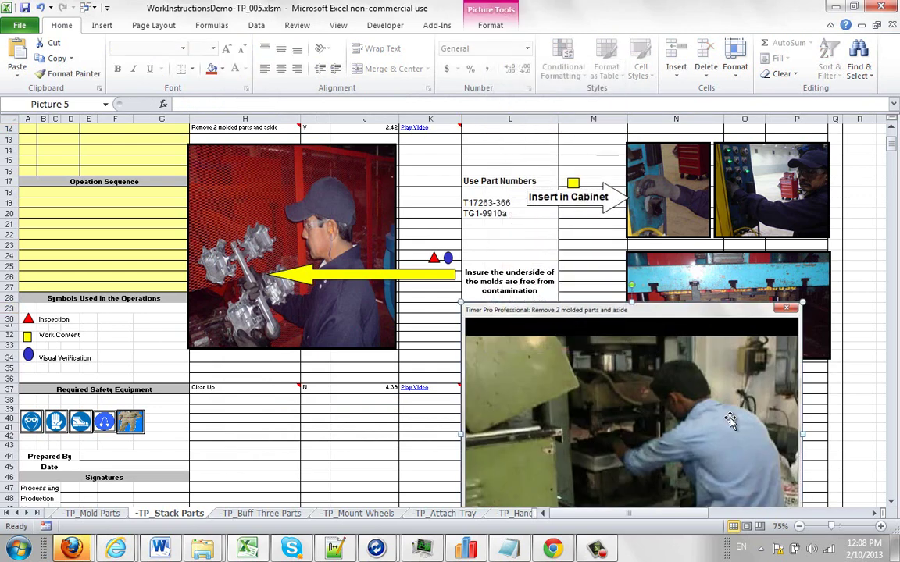
pyautogui.scroll(-3, 893, 508)
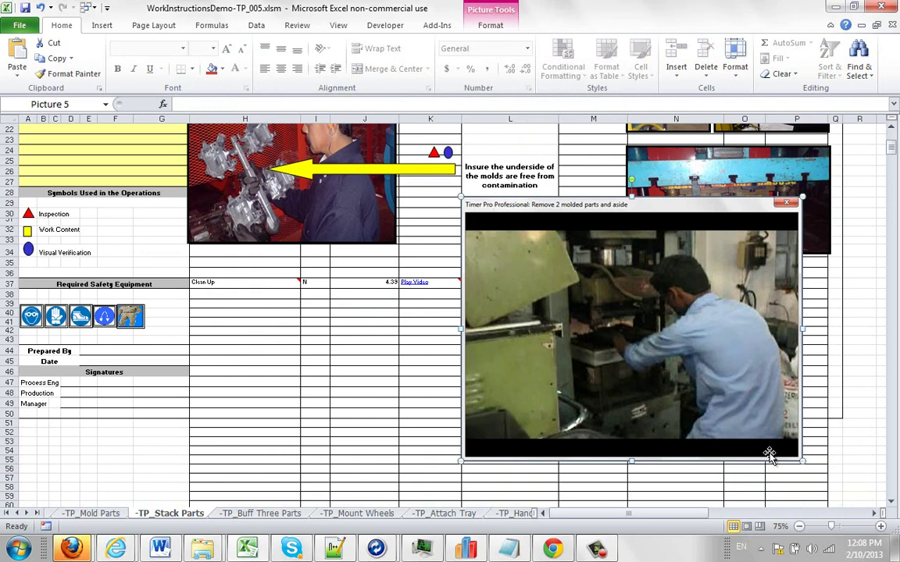
pyautogui.moveTo(802, 459); pyautogui.dragTo(530, 250)
pyautogui.click(557, 263)
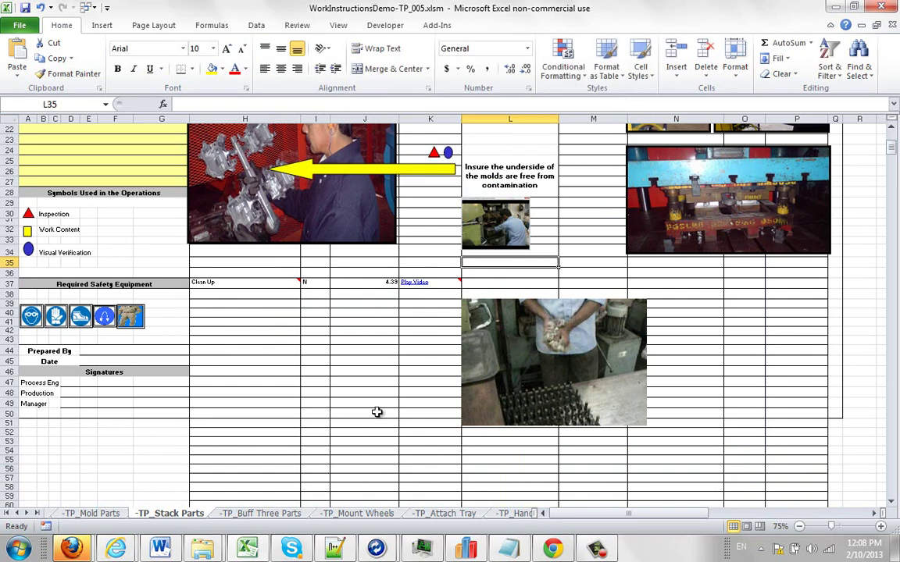
# Enter the note 'we need to raise this machine' in cell L35.
pyautogui.write('D')
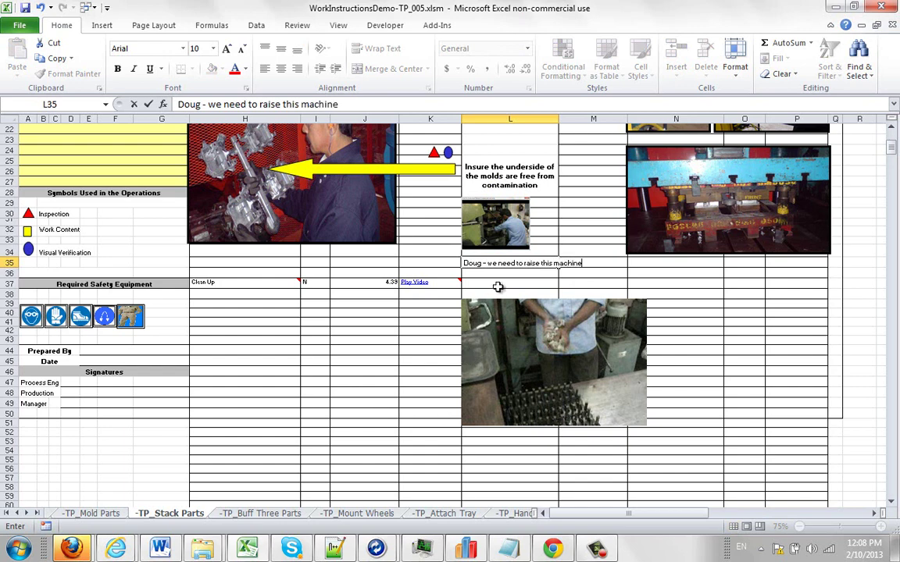
pyautogui.click(466, 263)
# Format the L35 note as bold 18 pt and drag row 35 taller to fit it.
pyautogui.rightClick(479, 262)
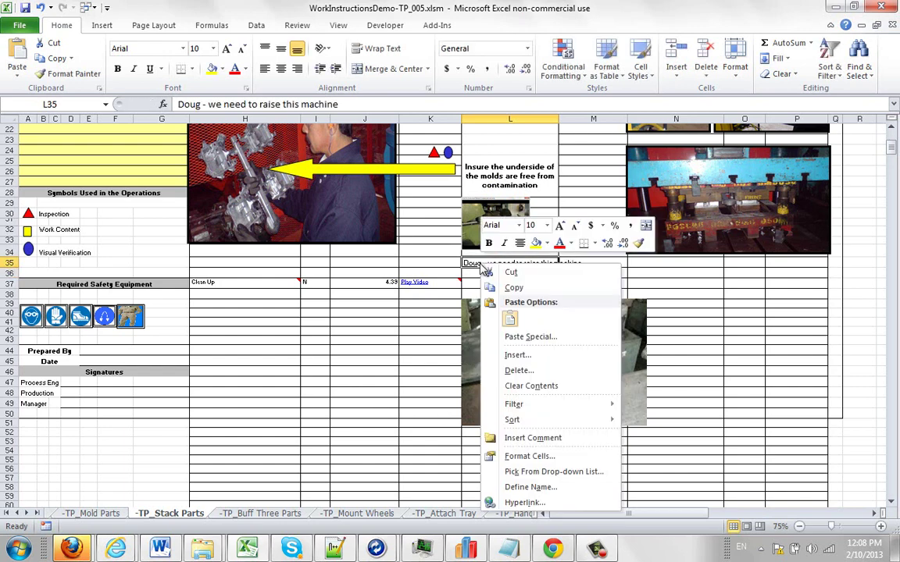
pyautogui.click(516, 456)
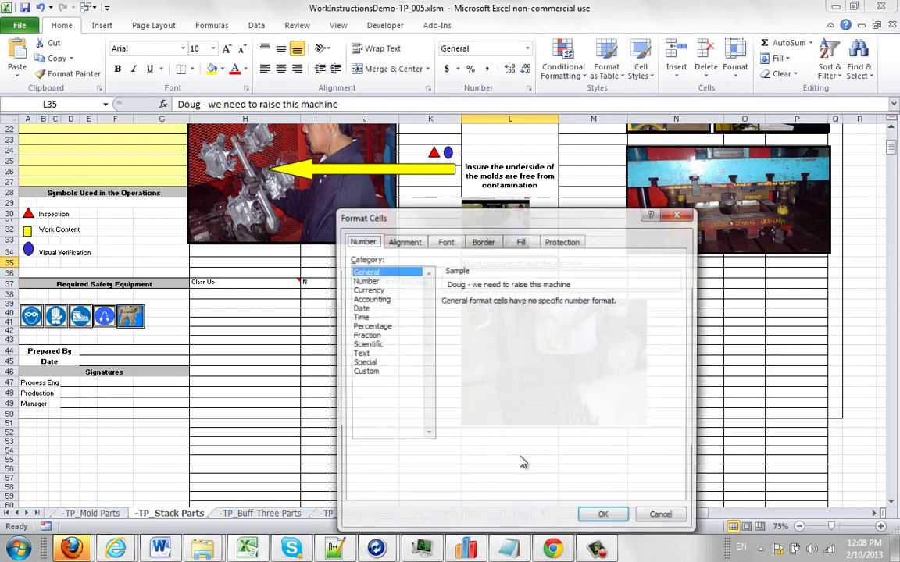
pyautogui.click(444, 240)
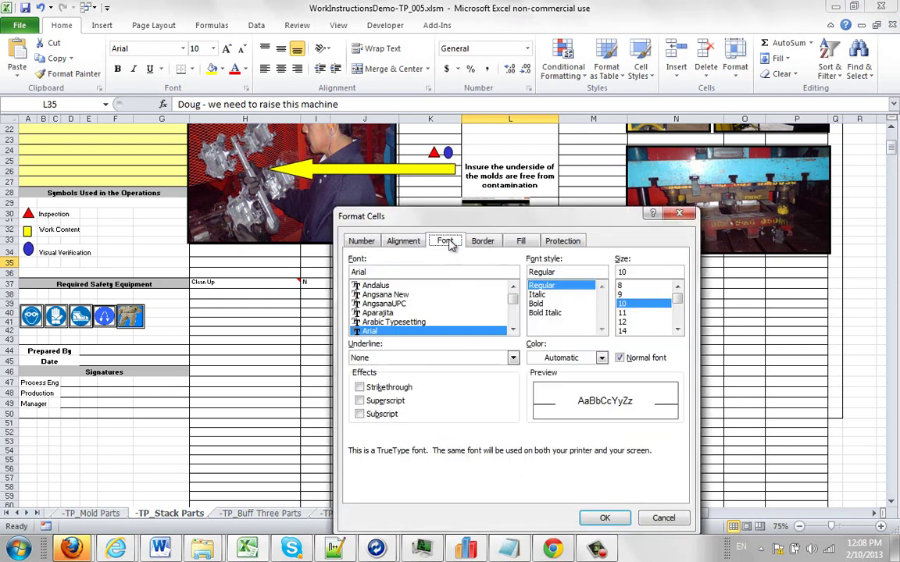
pyautogui.click(677, 329)
pyautogui.click(677, 329)
pyautogui.click(625, 331)
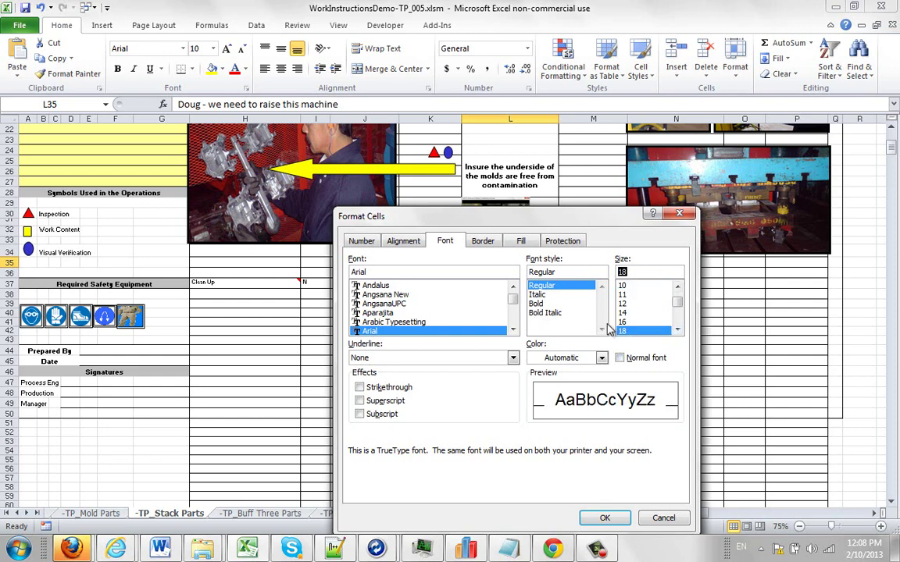
pyautogui.click(539, 303)
pyautogui.click(603, 519)
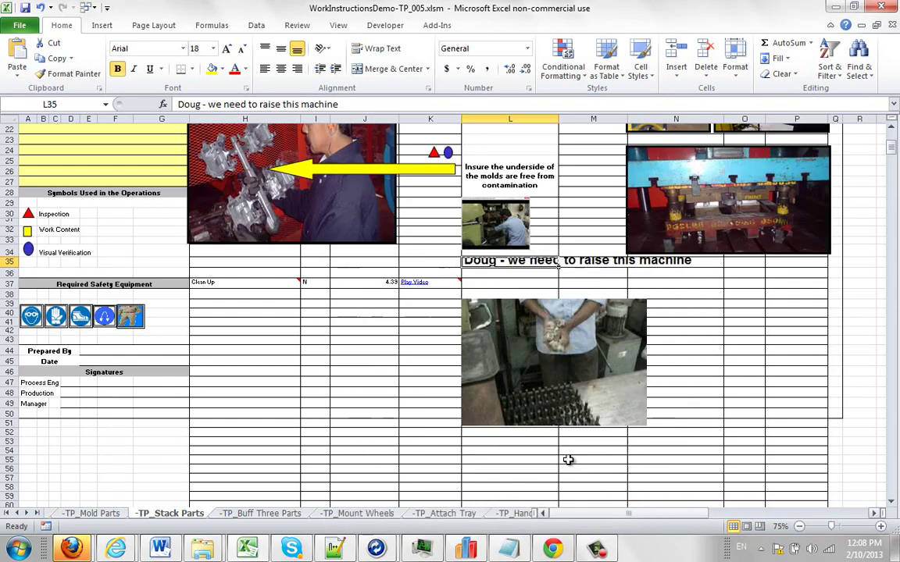
pyautogui.moveTo(5, 268); pyautogui.dragTo(5, 277)
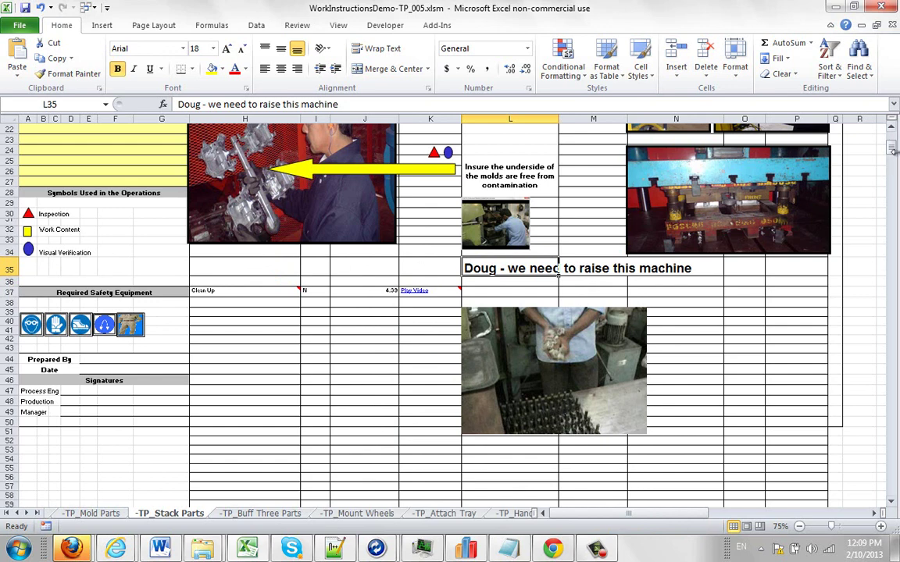
pyautogui.moveTo(892, 149); pyautogui.dragTo(893, 143)
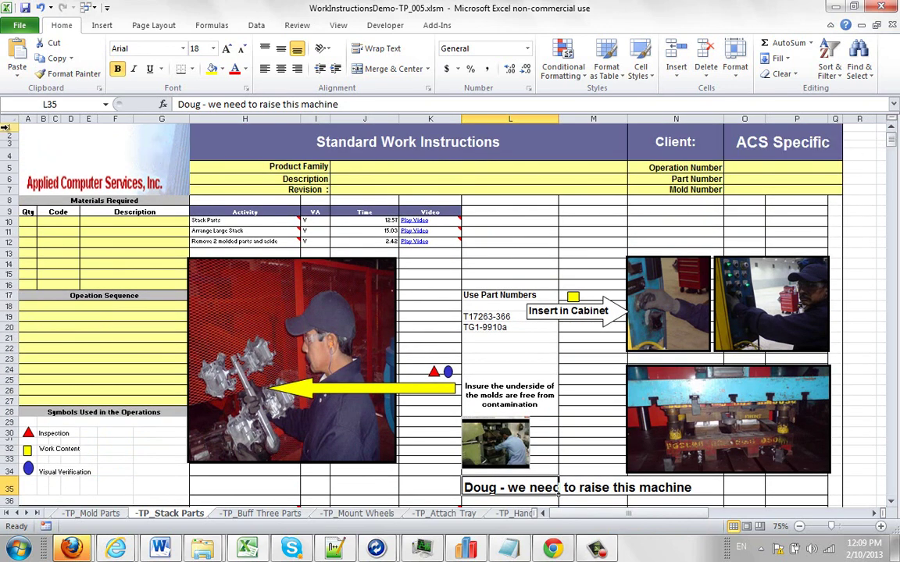
pyautogui.moveTo(4, 126); pyautogui.dragTo(6, 200)
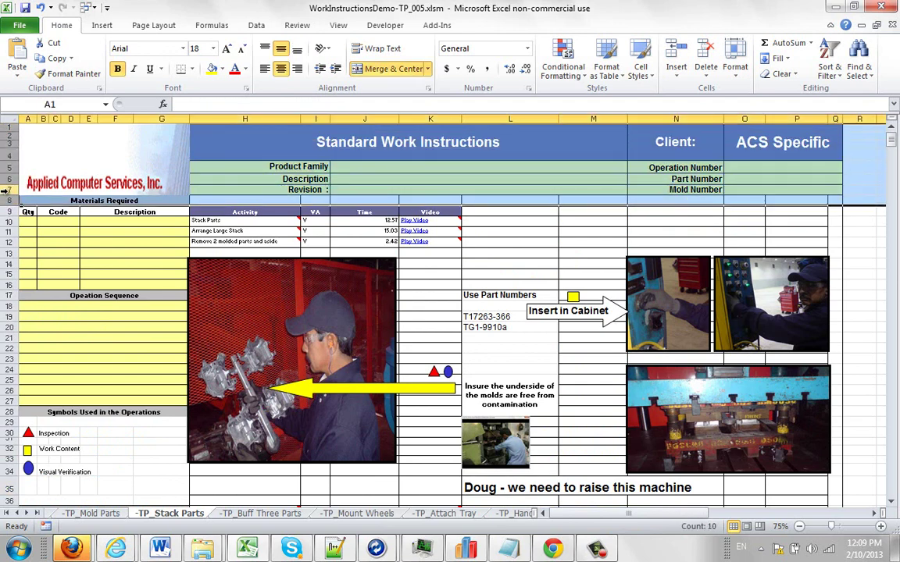
pyautogui.moveTo(28, 119); pyautogui.dragTo(160, 123)
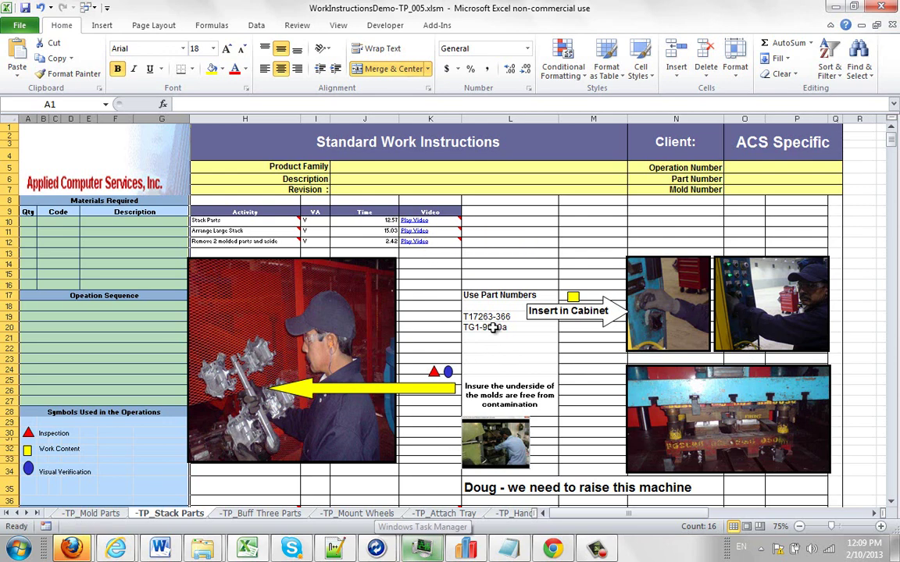
pyautogui.moveTo(486, 278); pyautogui.dragTo(508, 335)
pyautogui.click(521, 258)
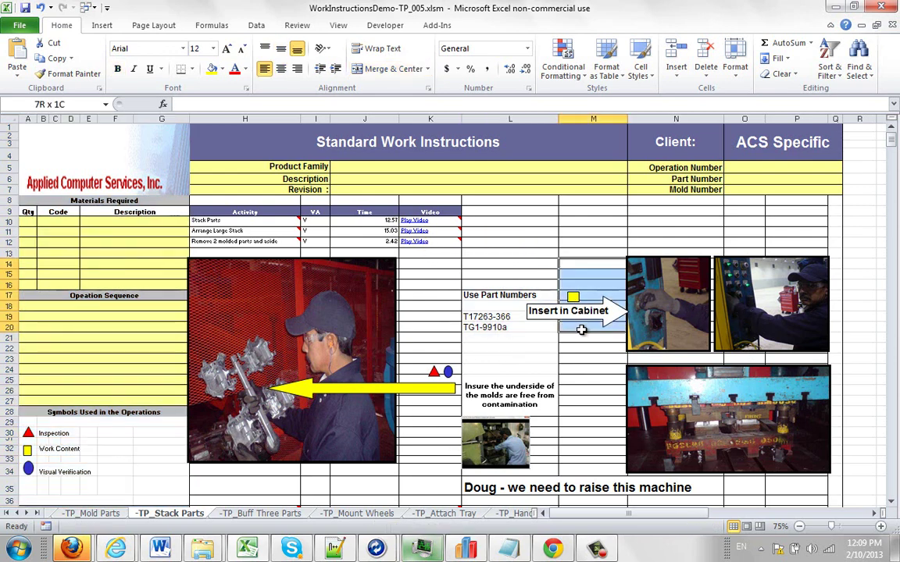
pyautogui.click(478, 391)
pyautogui.click(532, 488)
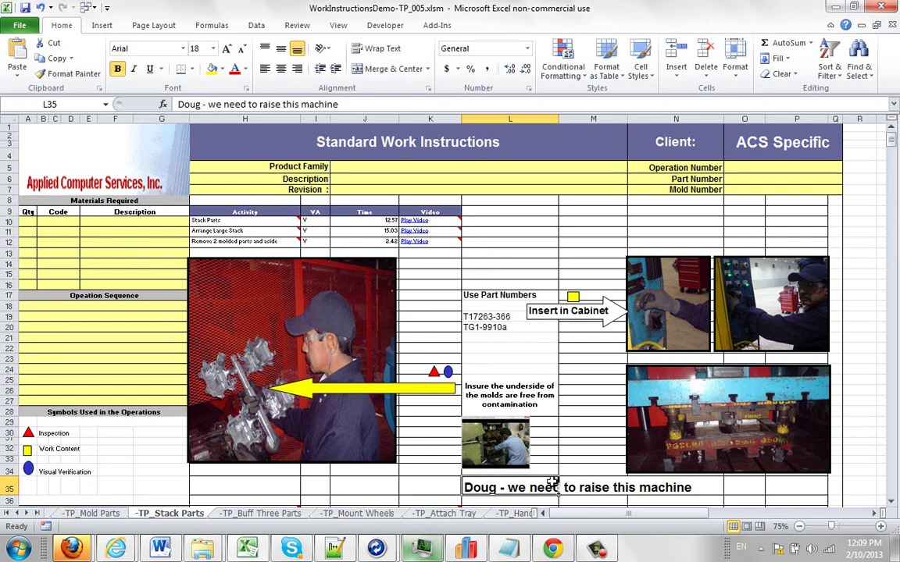
# Save and close the TP_005 Excel workbook.
pyautogui.click(25, 7)
pyautogui.click(20, 26)
pyautogui.click(38, 105)
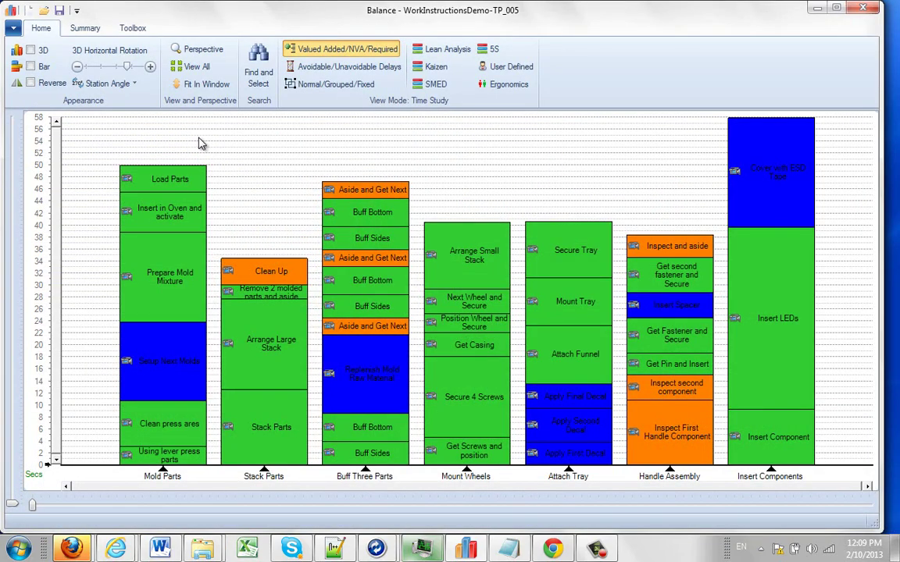
# Move Remove 2 molded parts to Handle Assembly, Replenish Mold to Stack Parts, Secure 4 Screws to Buff Three Parts.
pyautogui.click(267, 299)
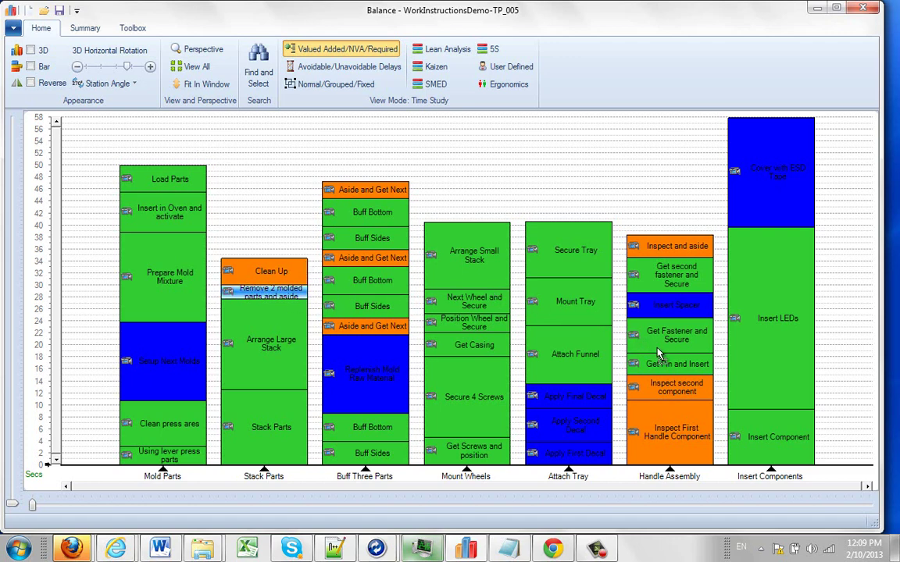
pyautogui.moveTo(658, 355); pyautogui.dragTo(659, 355)
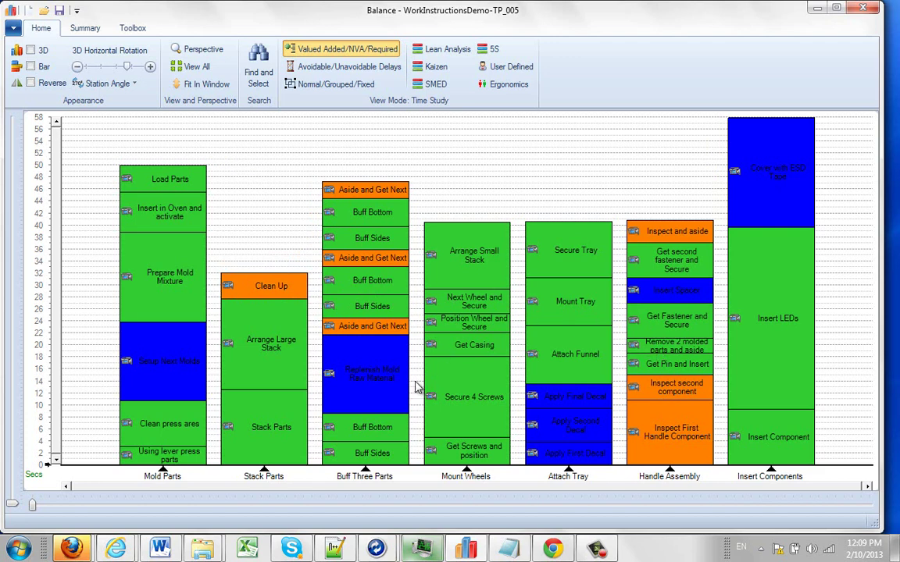
pyautogui.click(347, 372)
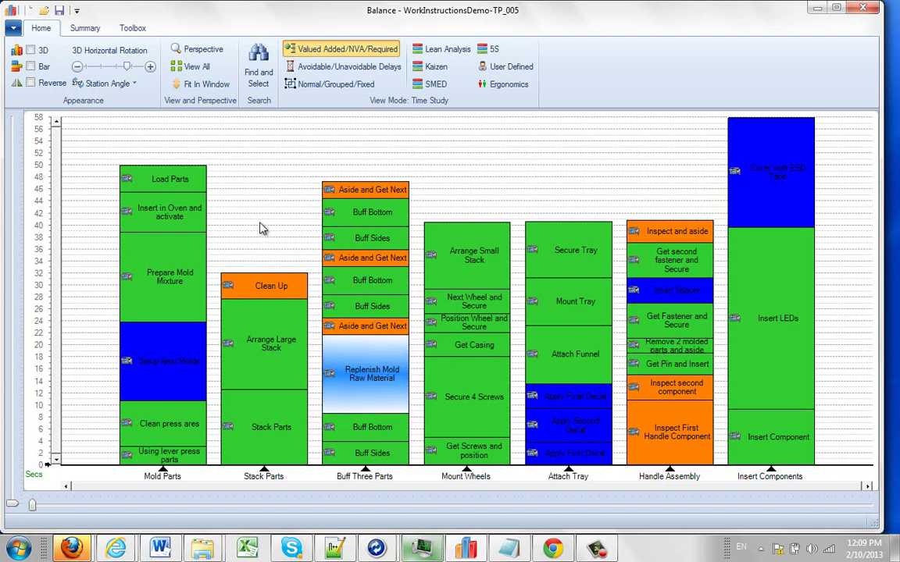
pyautogui.moveTo(264, 229); pyautogui.dragTo(264, 229)
pyautogui.moveTo(464, 426); pyautogui.dragTo(356, 222)
pyautogui.rightClick(455, 194)
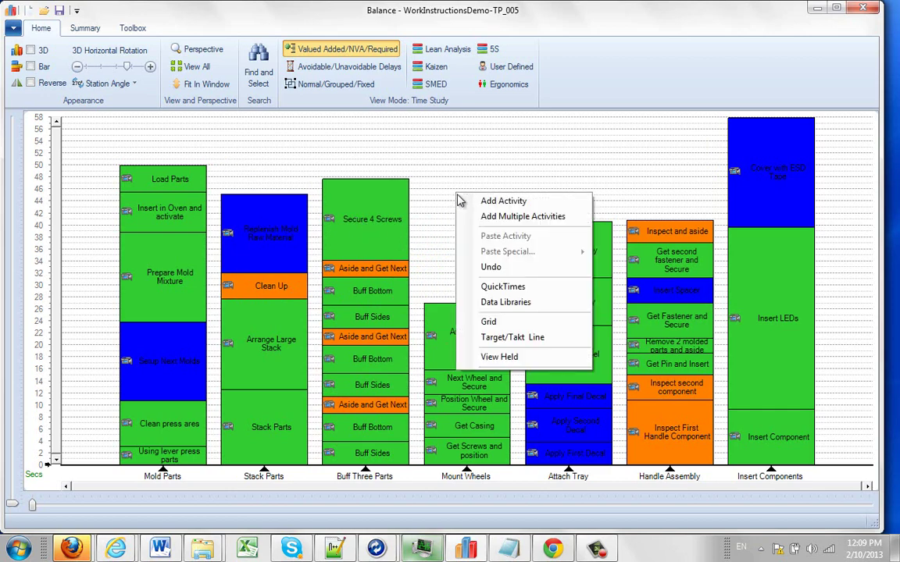
pyautogui.click(493, 204)
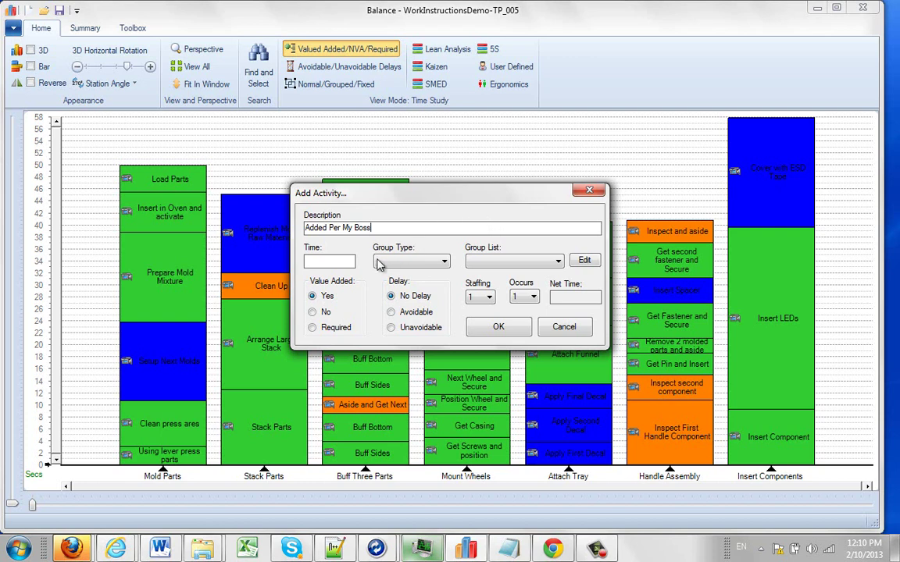
pyautogui.write('22')
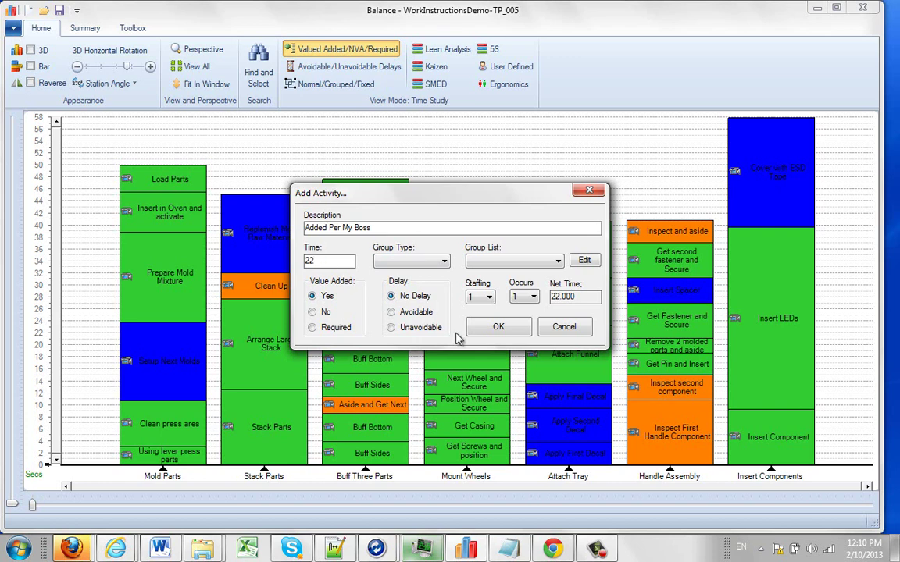
pyautogui.click(488, 327)
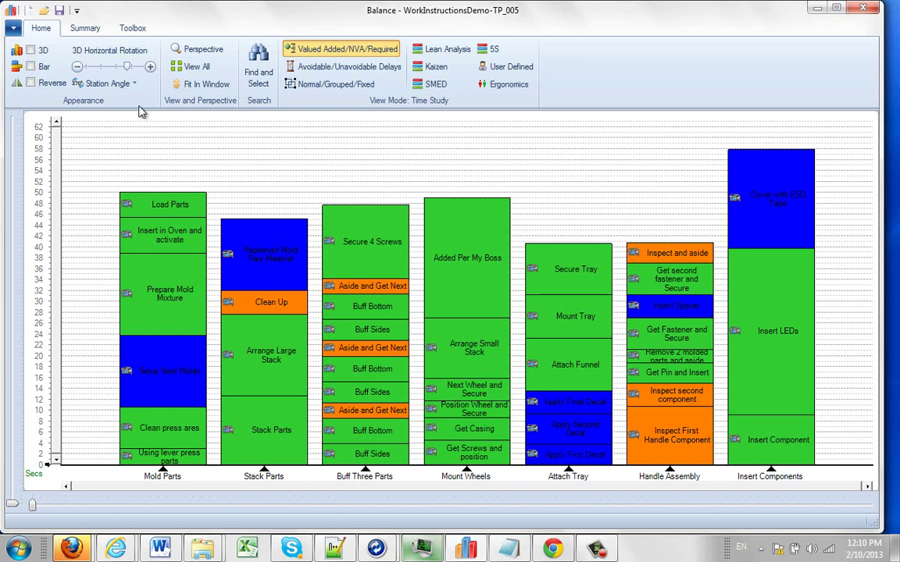
# Export standard Work Instructions to WorkInstructionsDemo-TP_006.xlsm by changing 005 to 006 in the TP_005 path.
pyautogui.click(86, 29)
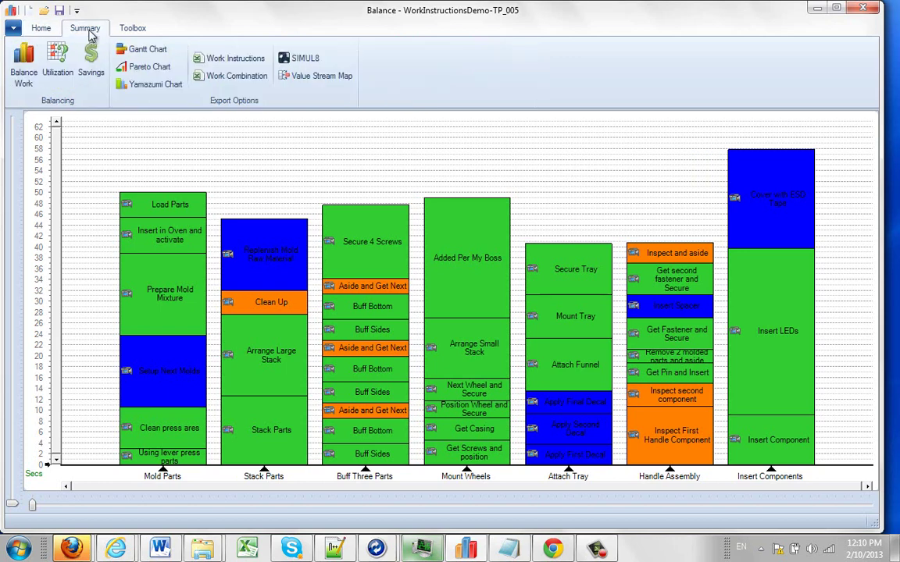
pyautogui.click(226, 63)
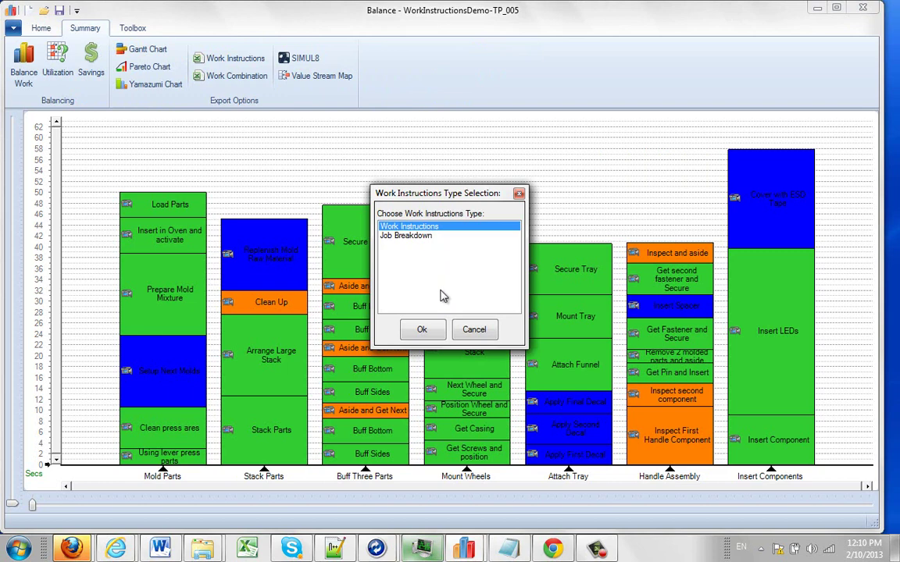
pyautogui.click(430, 332)
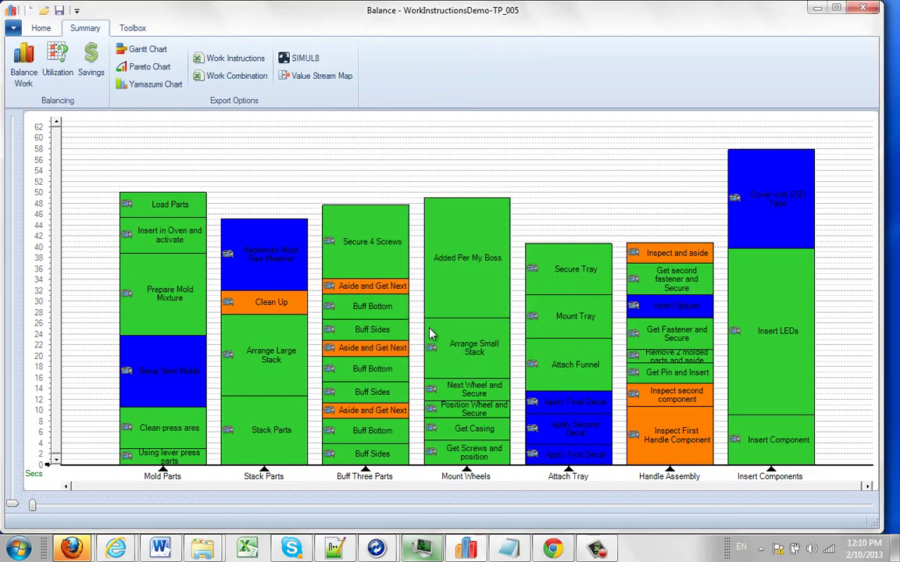
pyautogui.click(616, 263)
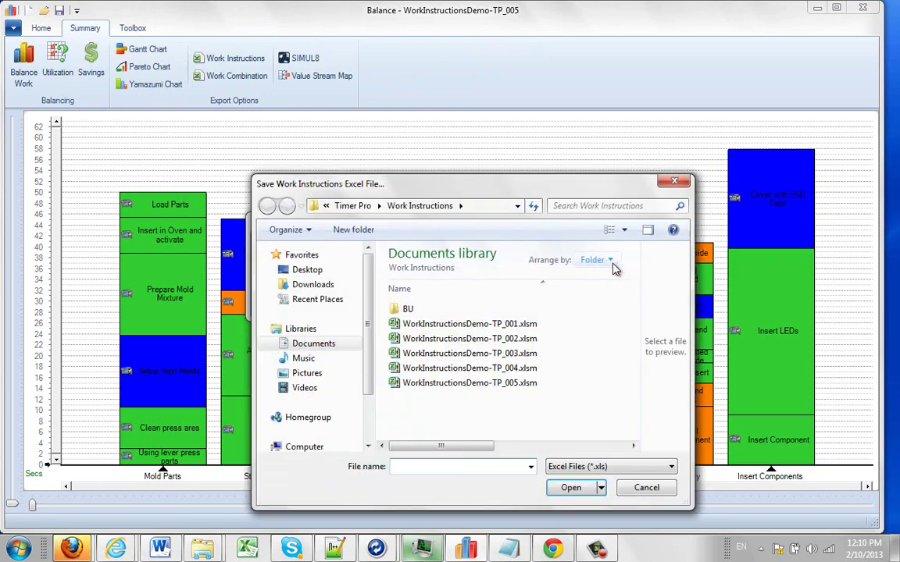
pyautogui.click(475, 389)
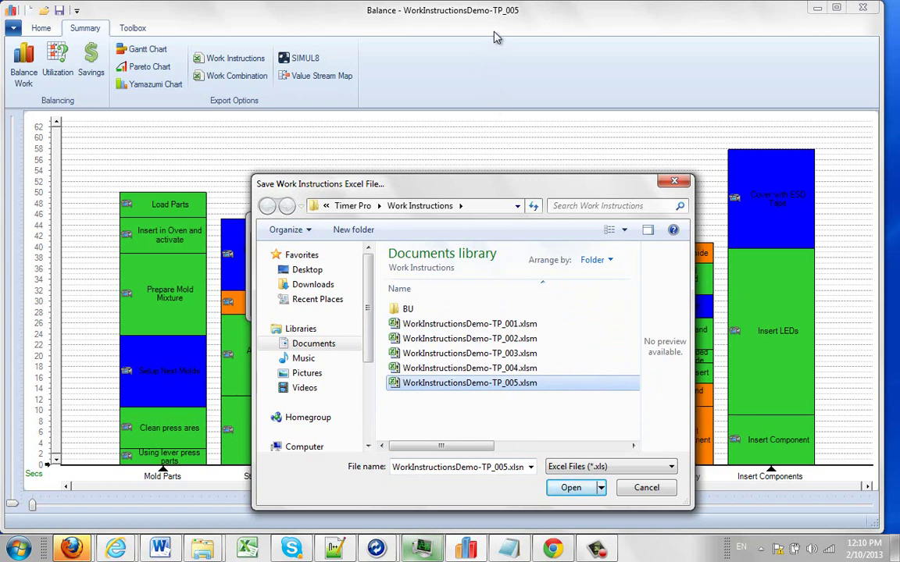
pyautogui.click(573, 488)
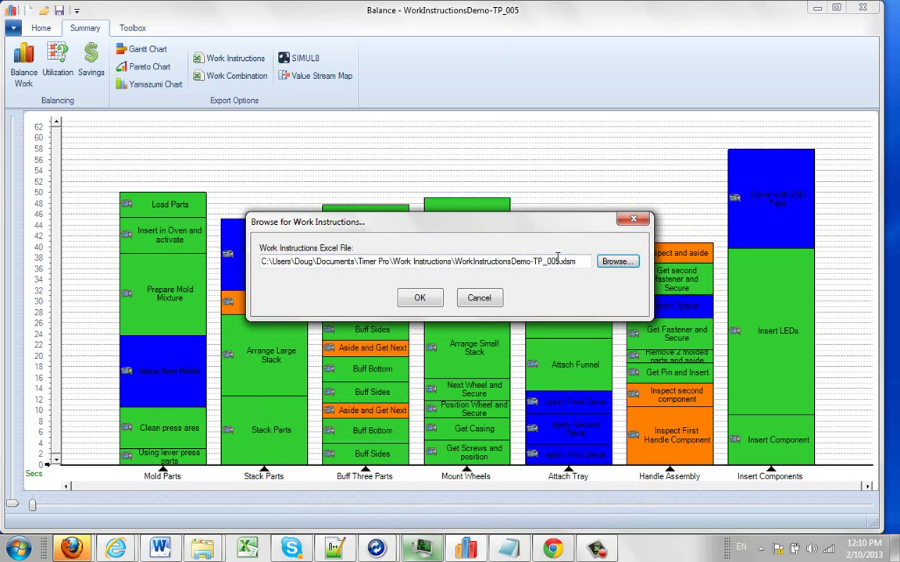
pyautogui.moveTo(576, 264); pyautogui.dragTo(529, 263)
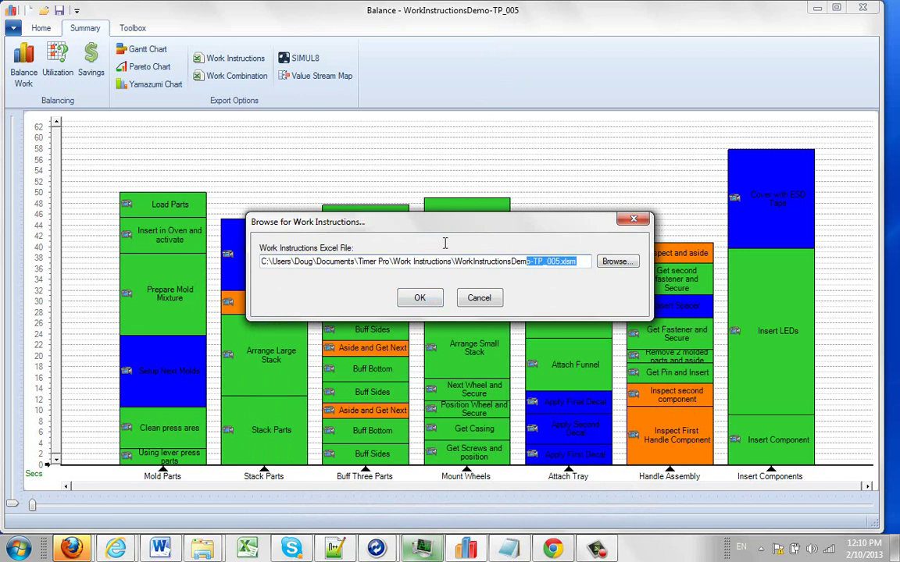
pyautogui.click(420, 298)
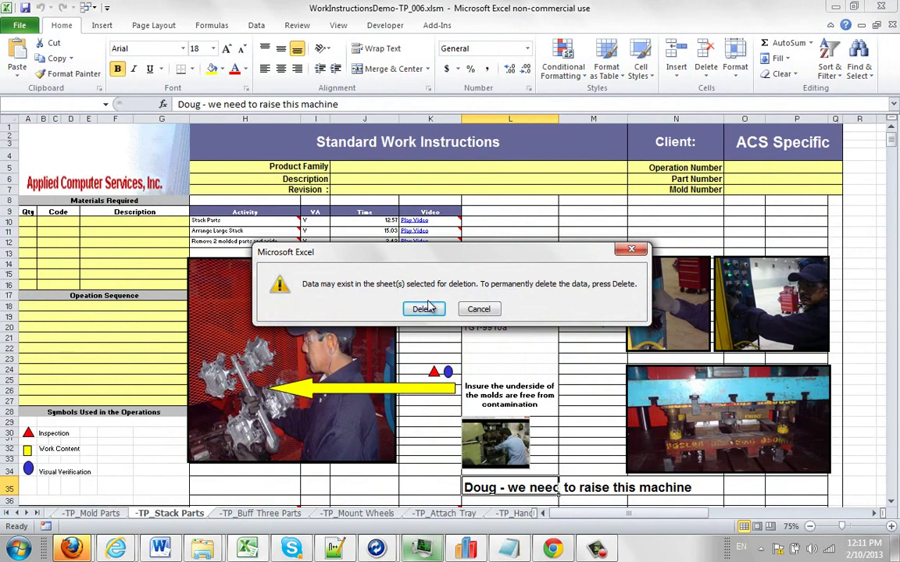
# Confirm deletion of the old activity sheets so the macro builds the TP-Changed sheet.
pyautogui.click(424, 309)
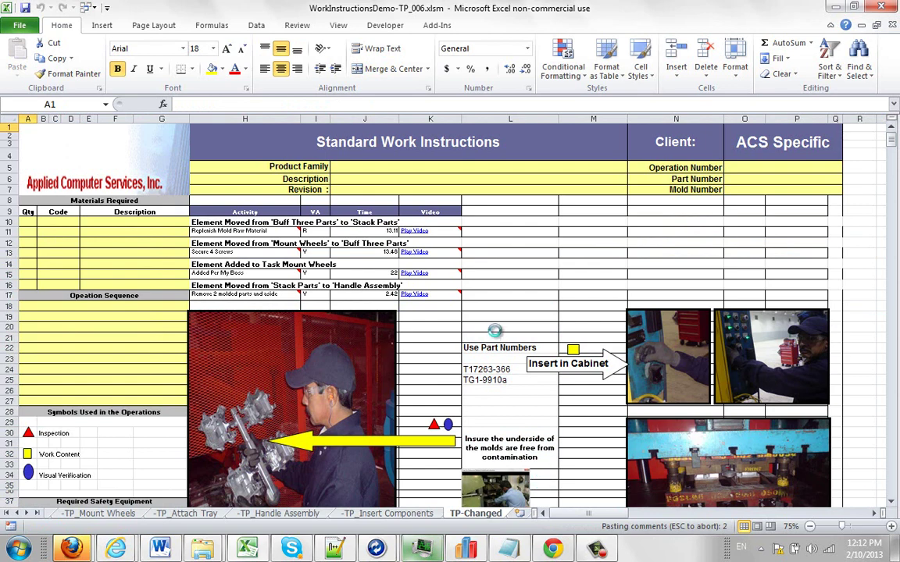
pyautogui.click(891, 504)
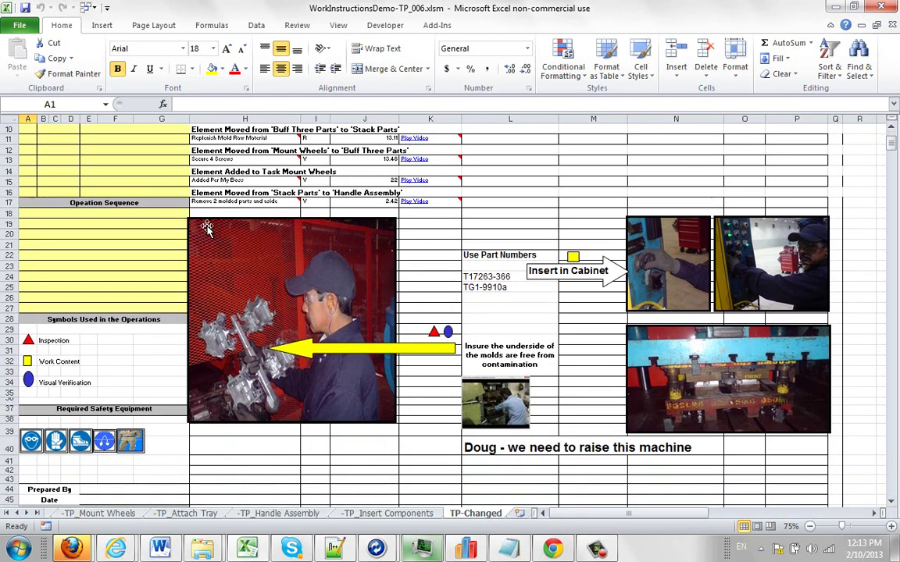
pyautogui.click(197, 193)
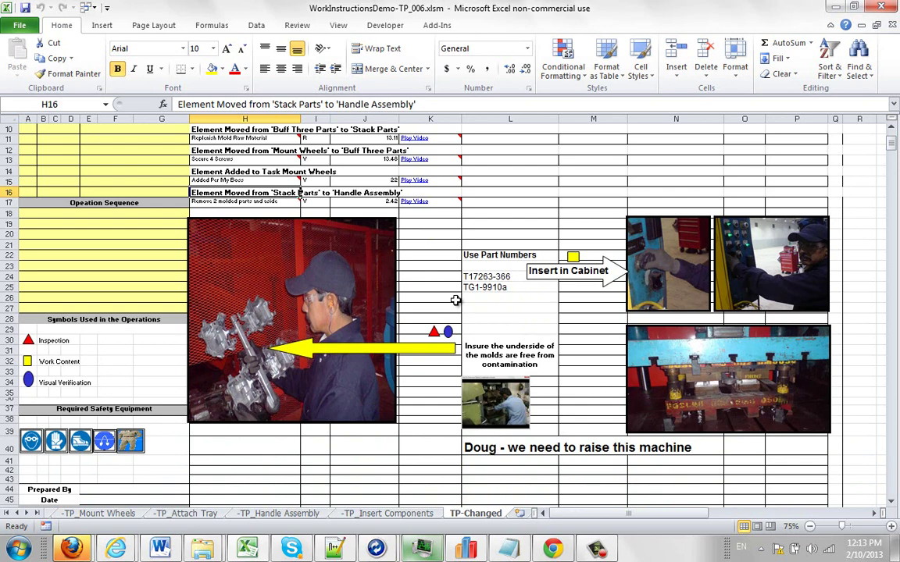
pyautogui.click(300, 514)
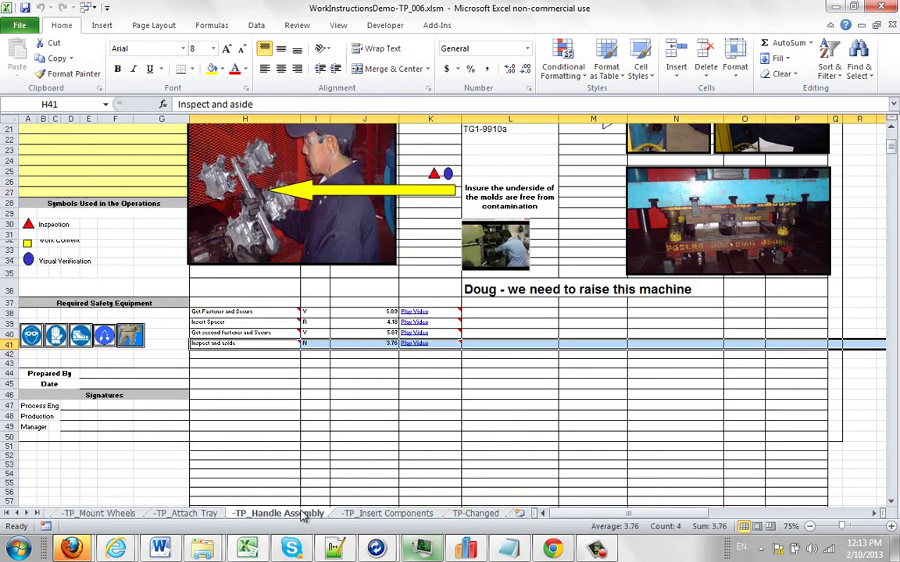
pyautogui.scroll(2, 892, 134)
pyautogui.scroll(4, 892, 135)
pyautogui.scroll(1, 892, 134)
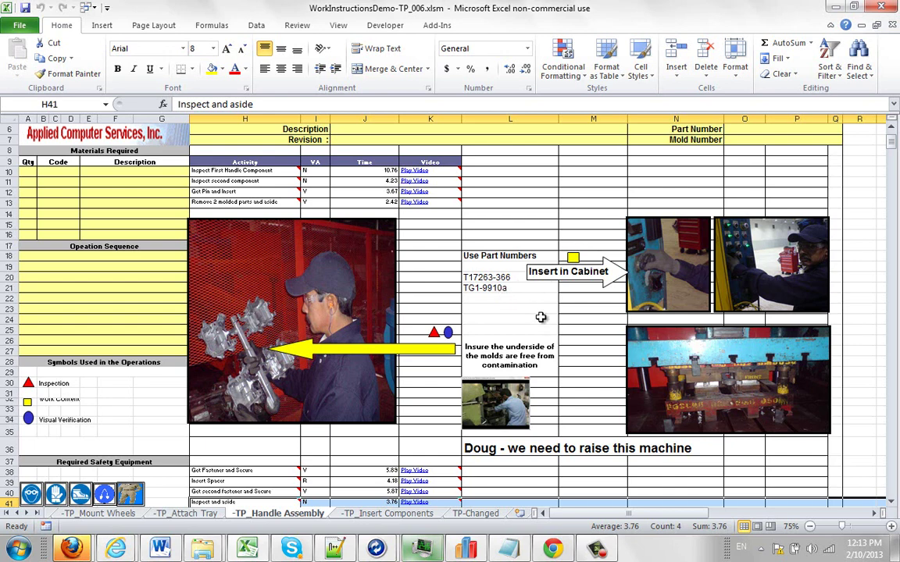
pyautogui.click(476, 513)
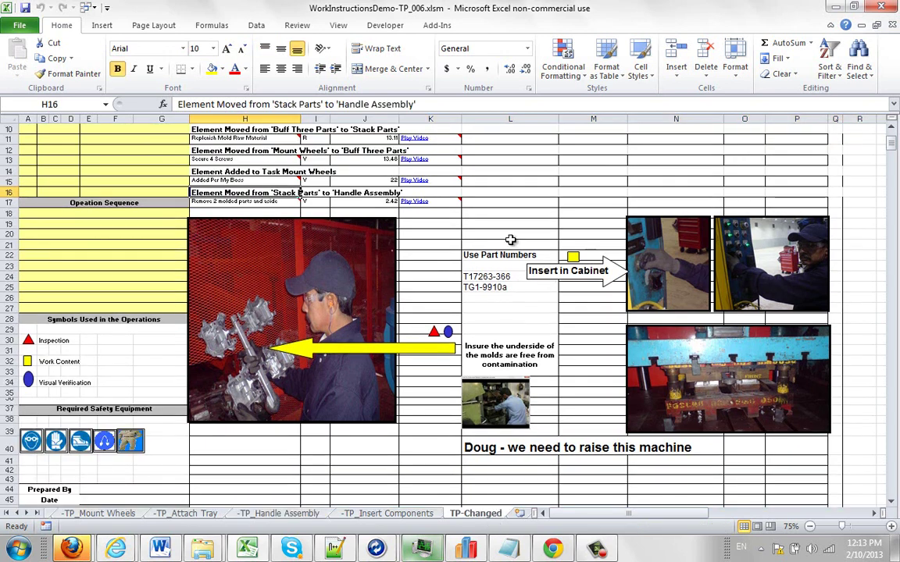
pyautogui.click(211, 175)
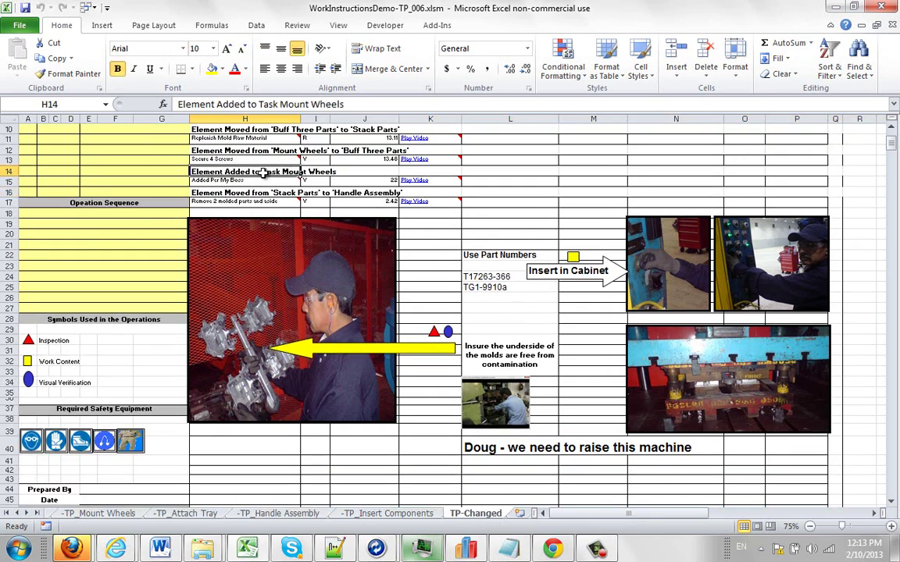
pyautogui.click(250, 181)
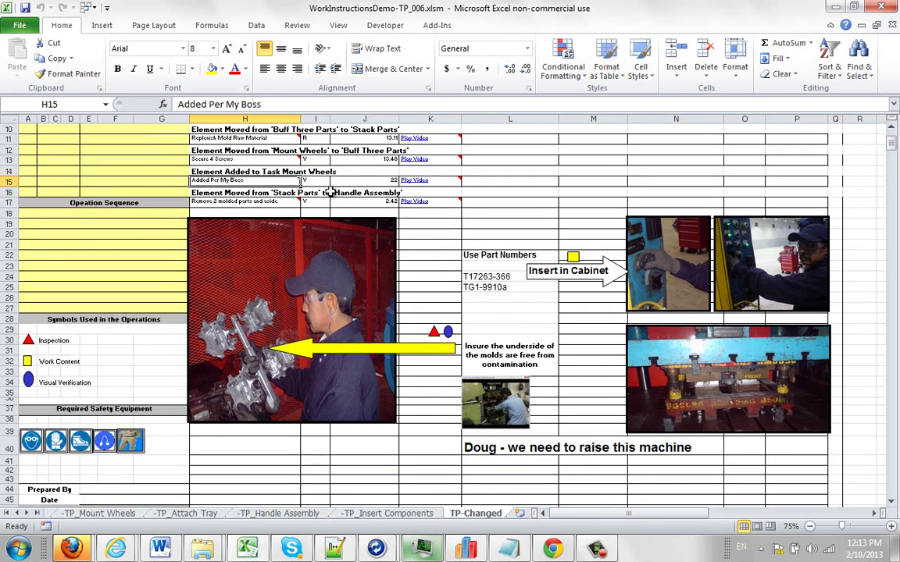
pyautogui.click(347, 181)
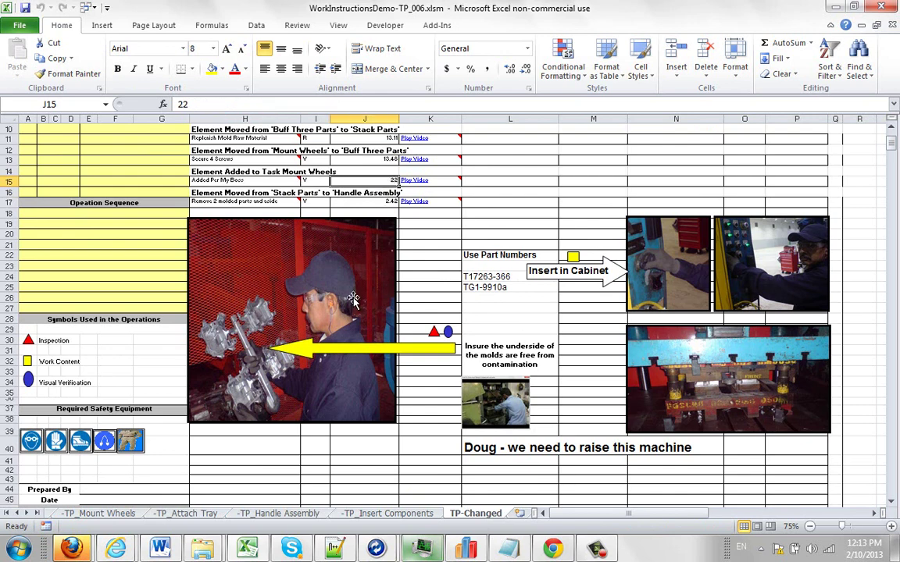
pyautogui.click(86, 514)
pyautogui.click(232, 275)
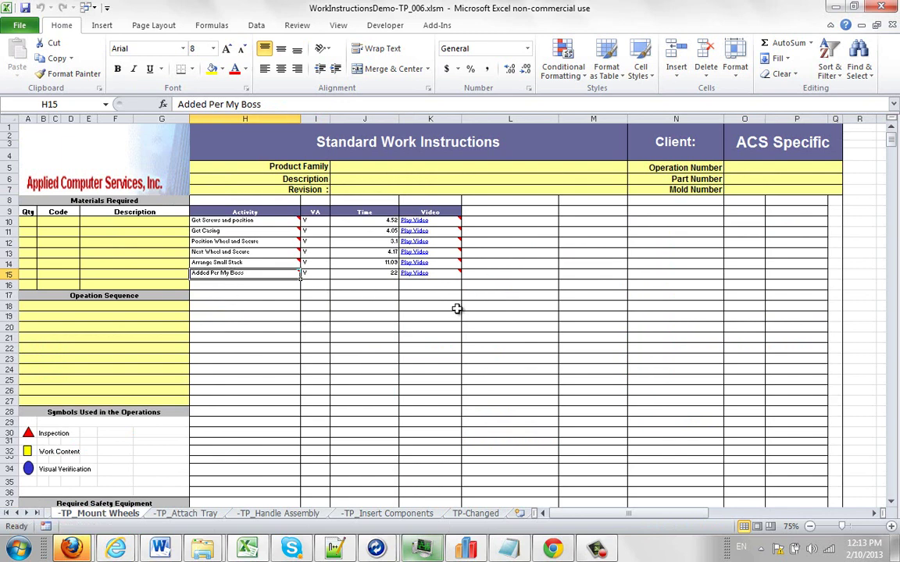
pyautogui.click(372, 274)
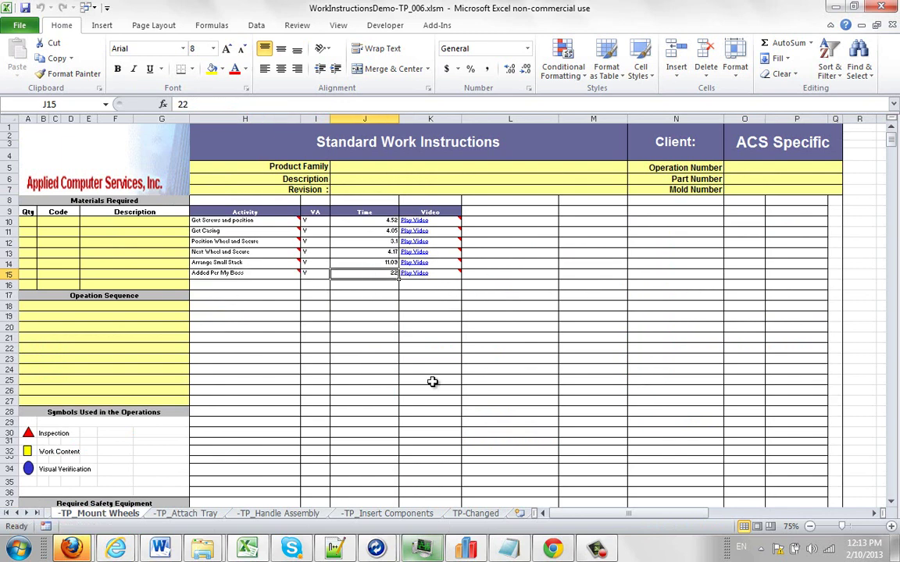
pyautogui.click(475, 513)
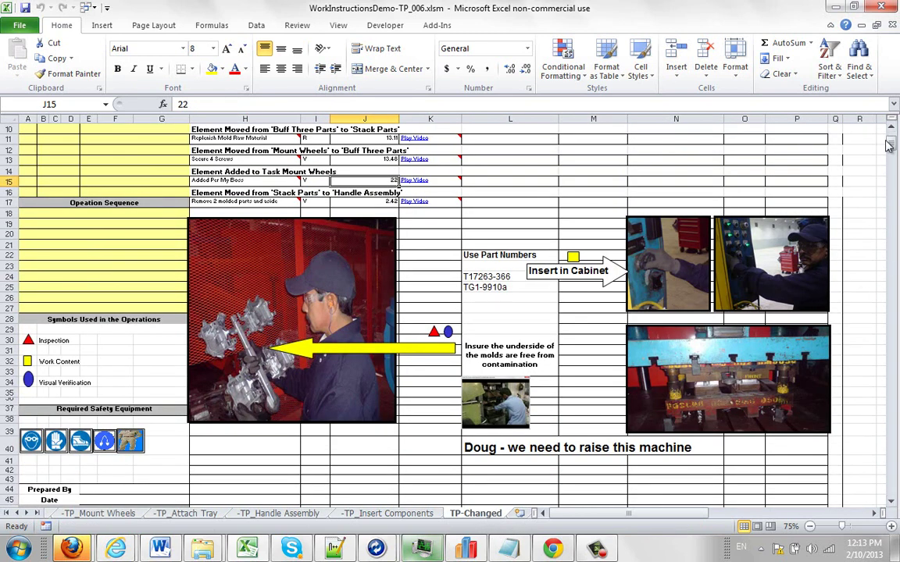
pyautogui.moveTo(892, 143); pyautogui.dragTo(892, 127)
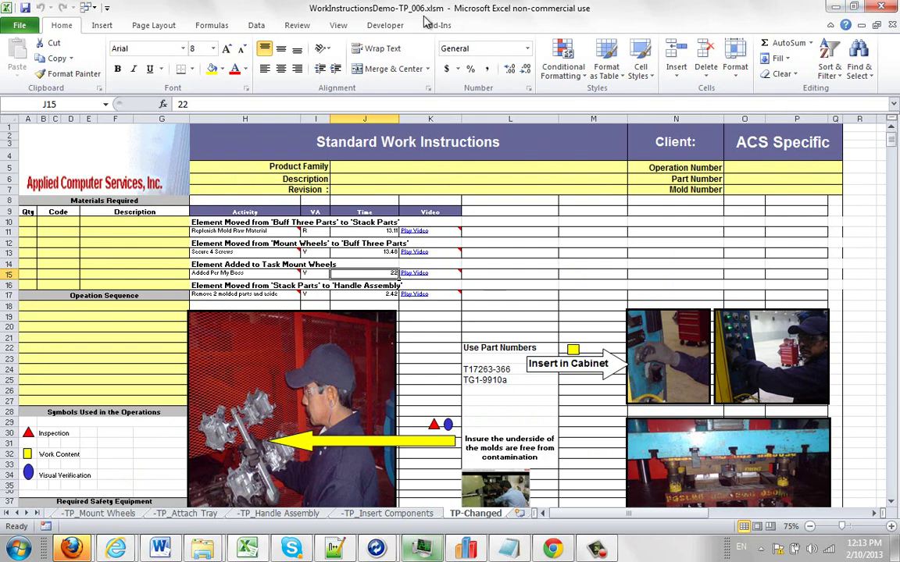
# Set the TP_006 workbook aside and show the Timer Pro Professional process-analysis flowchart.
pyautogui.click(835, 7)
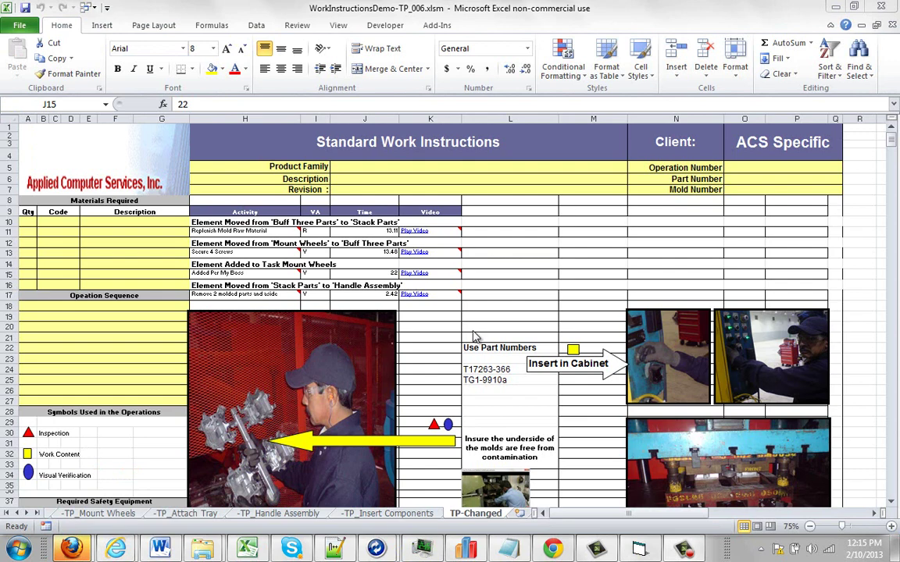
pyautogui.click(639, 550)
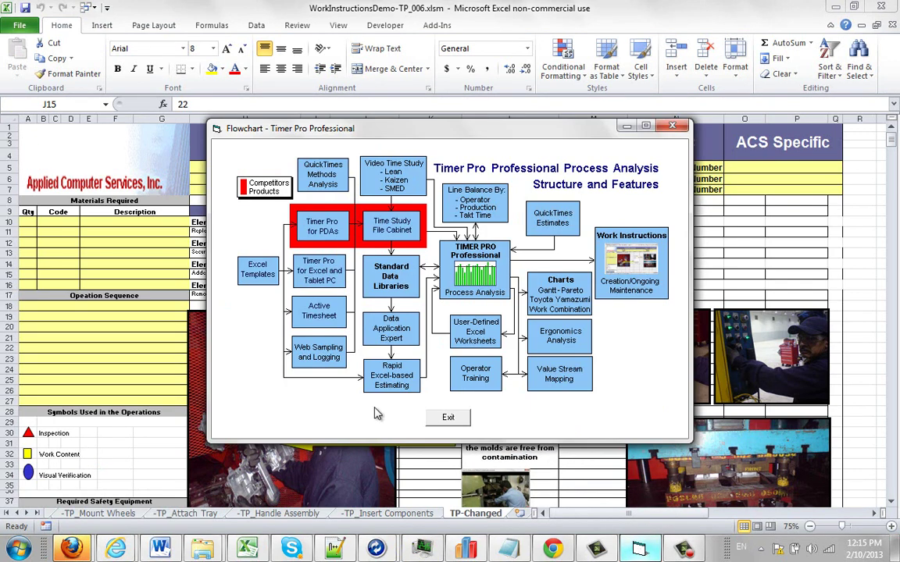